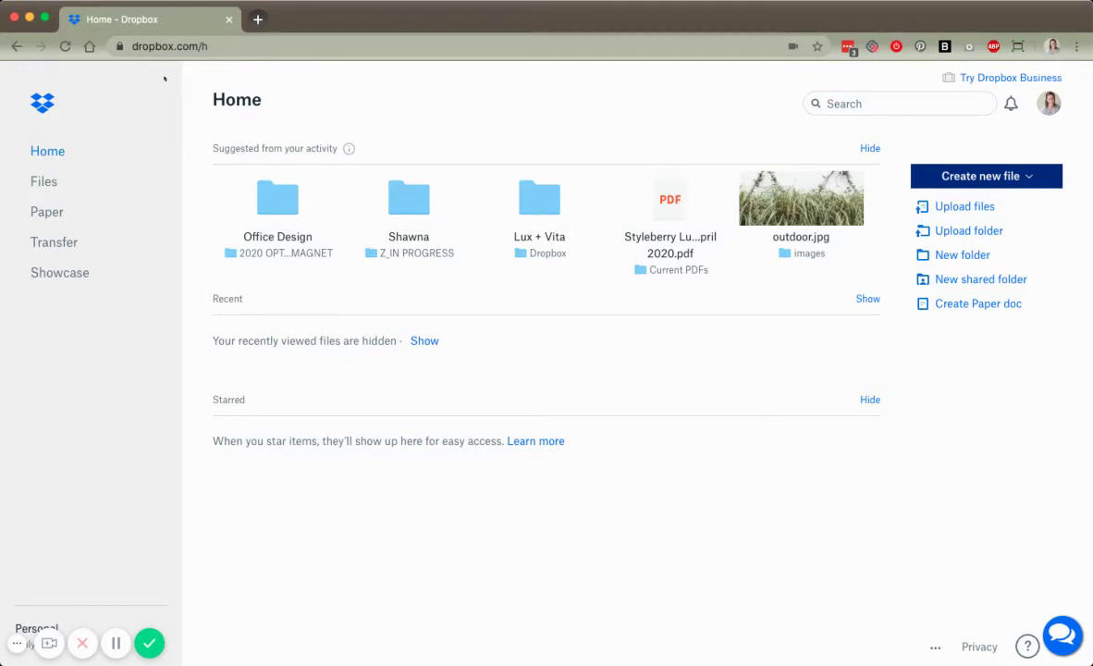
- From the full files list, create a new folder named Clients
left_click(47, 180)
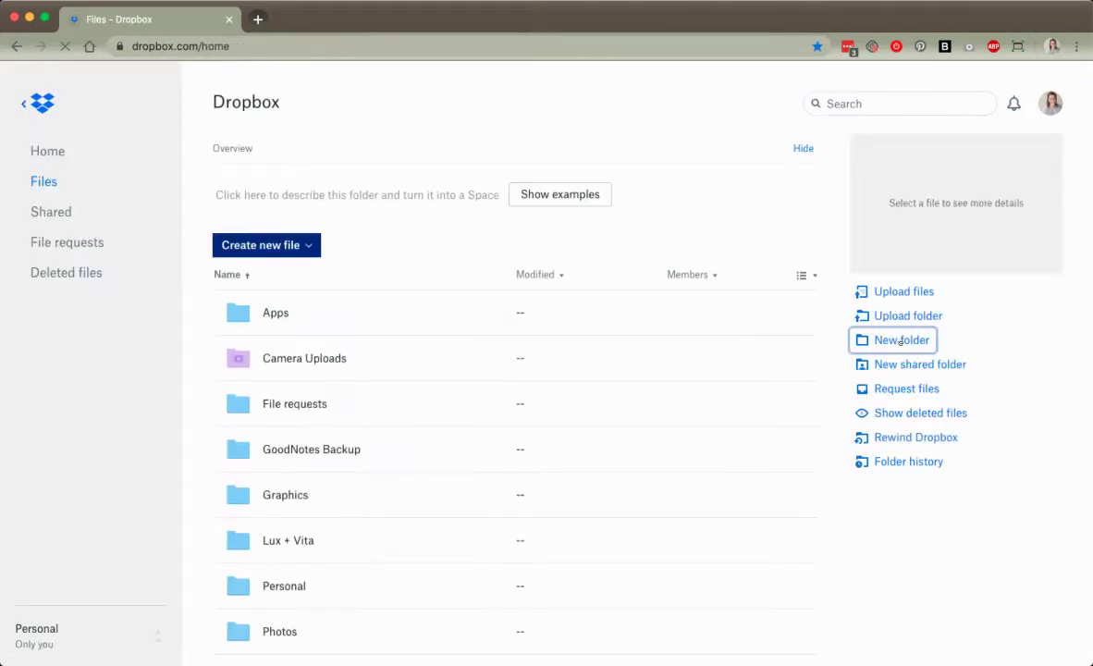
left_click(898, 341)
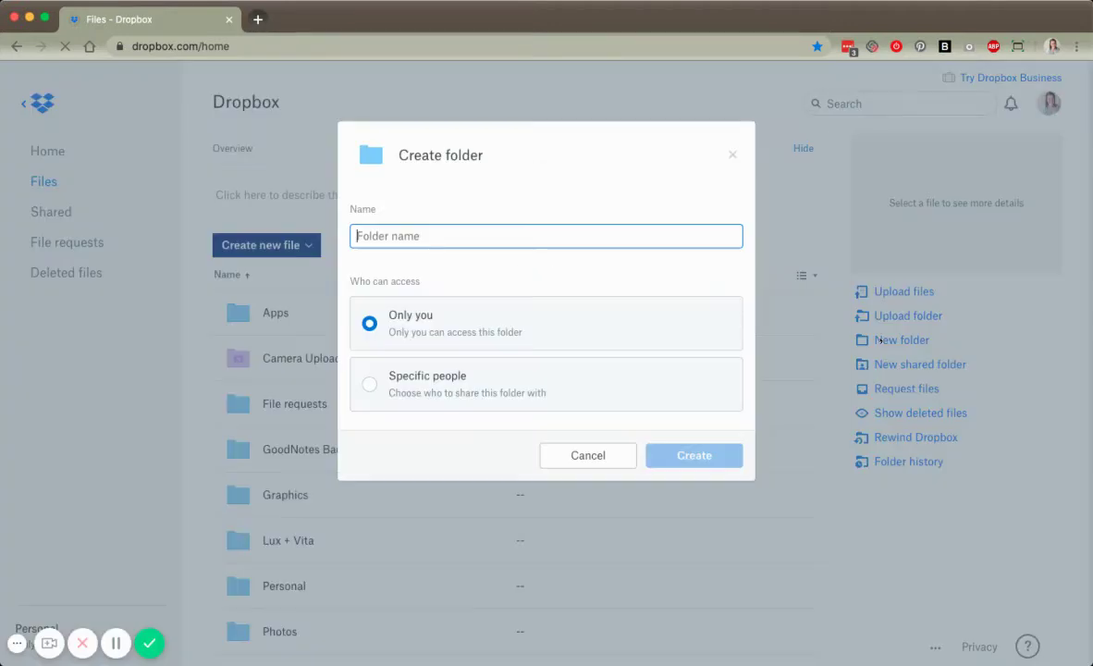
type("Clients")
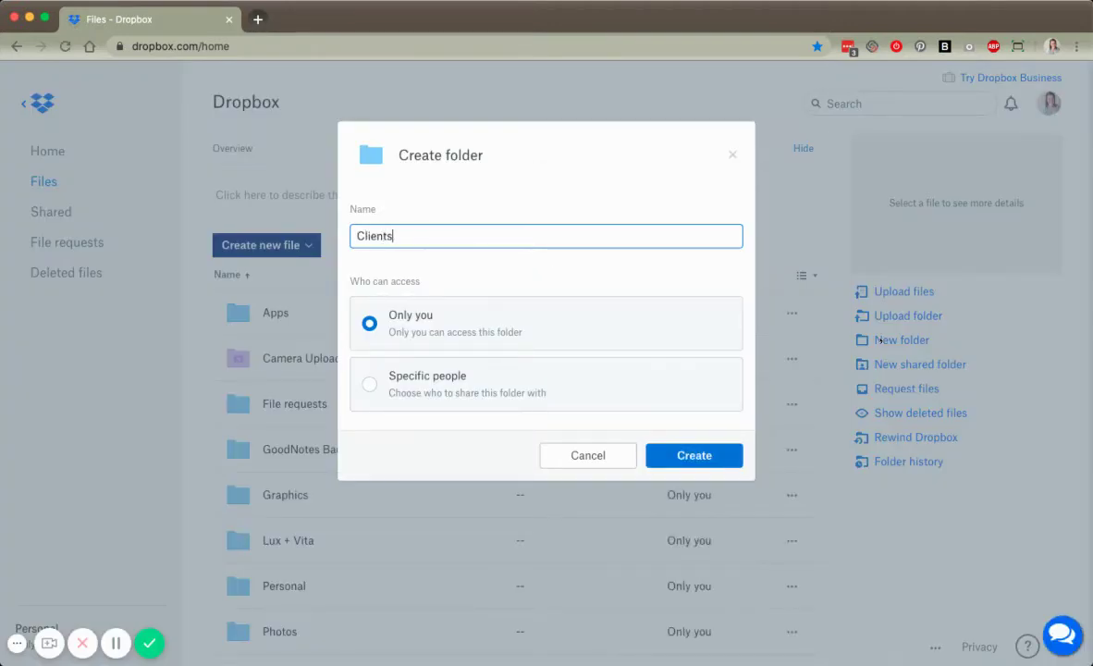
key("Return")
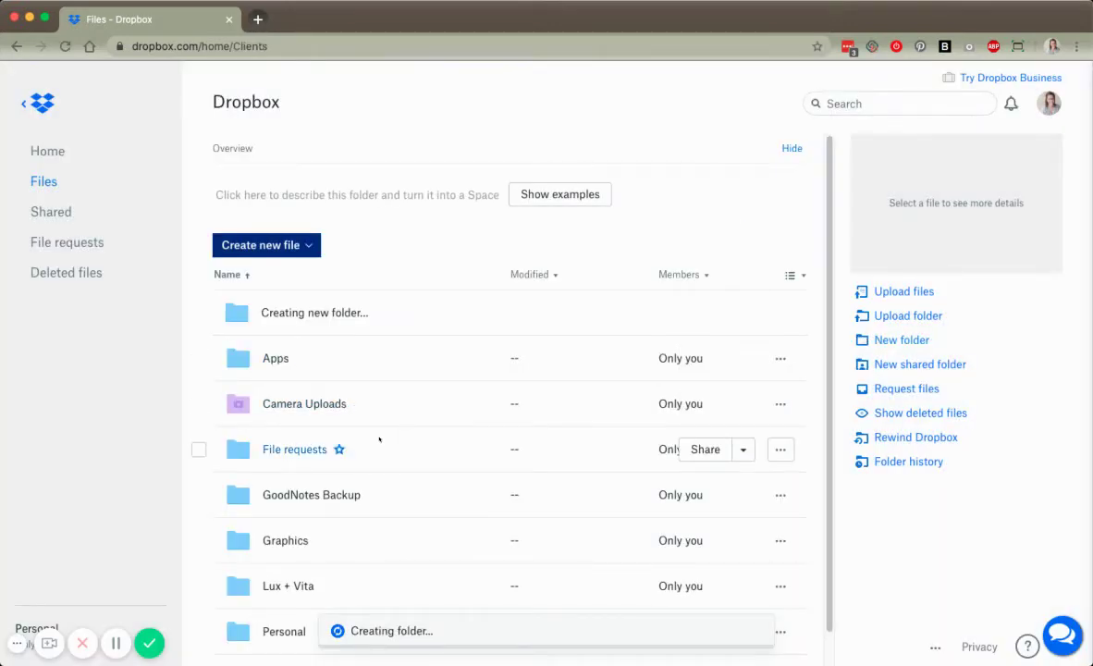
- Inside Clients, create a subfolder named Client Name
left_click(902, 341)
type("C")
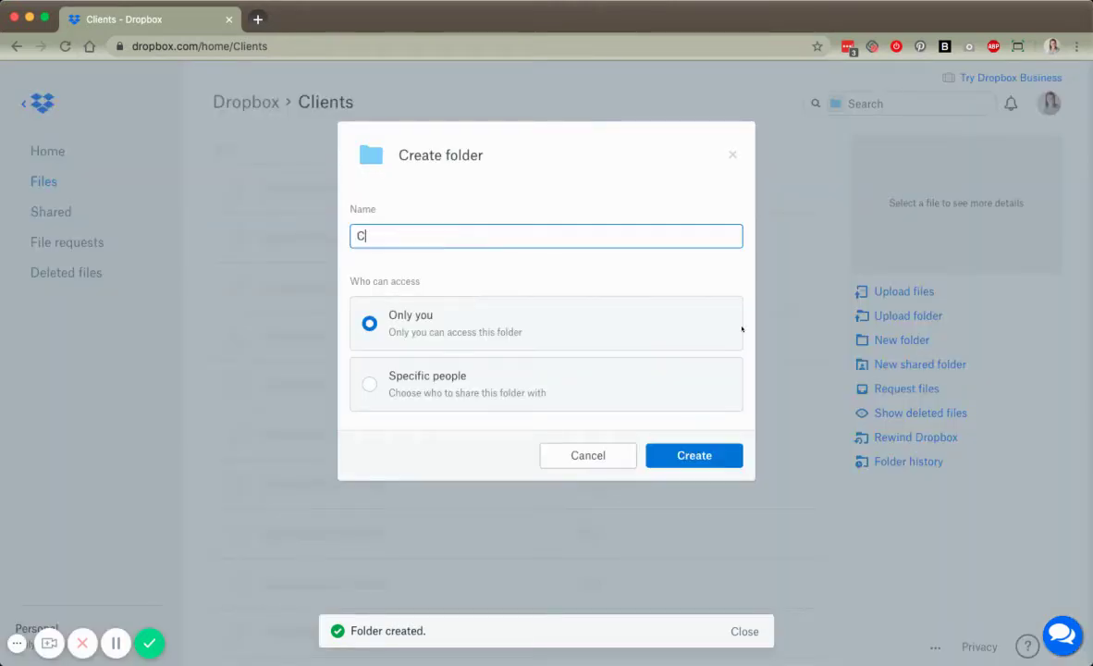
type("lient Name")
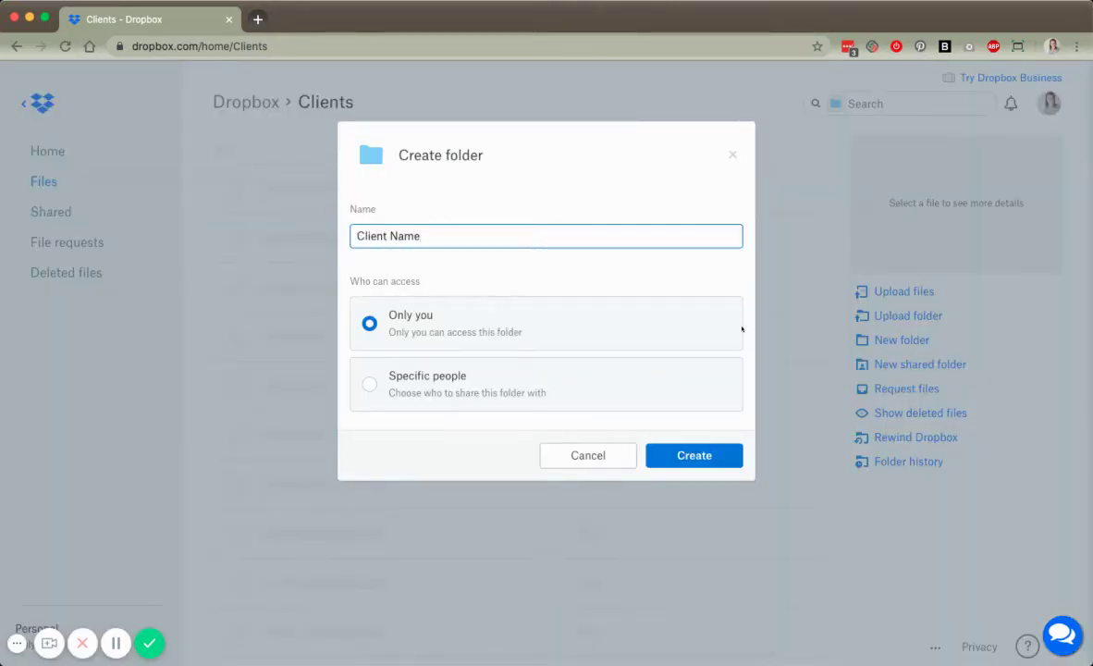
left_click(692, 455)
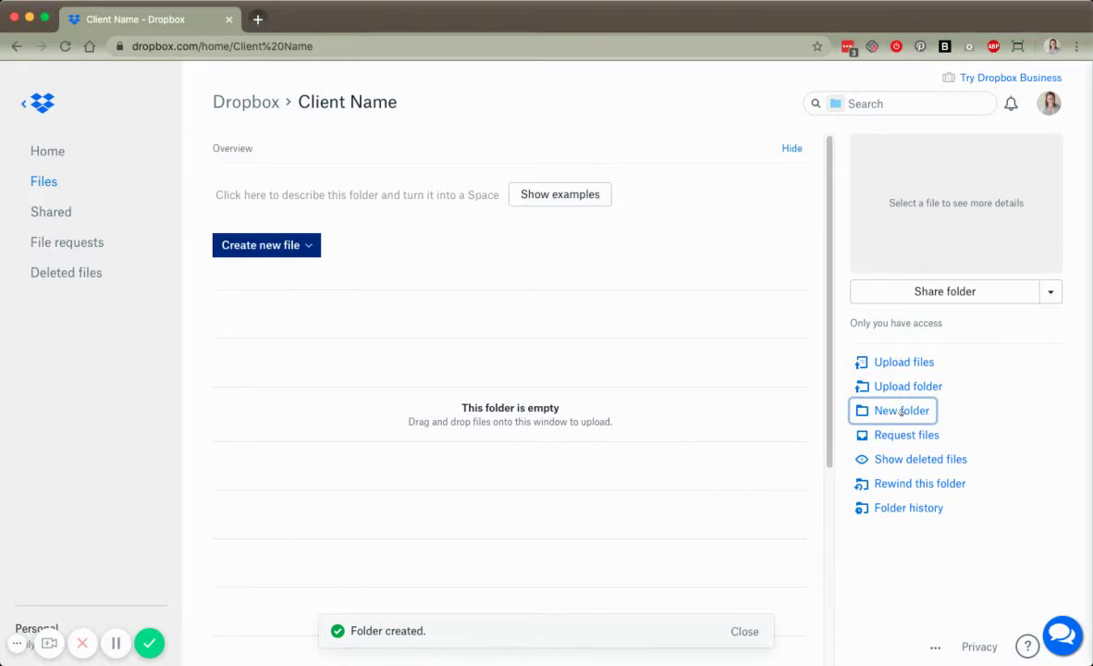
- Add an empty Internal Files folder inside Client Name and return to Client Name's listing
left_click(898, 410)
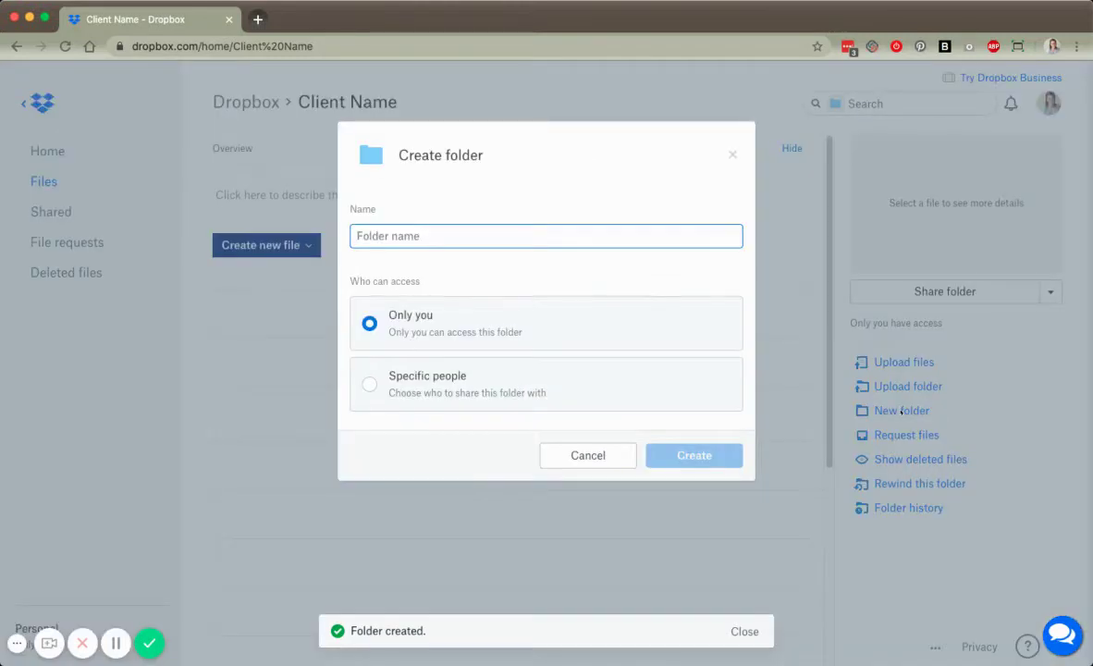
type("Internal Files")
left_click(721, 465)
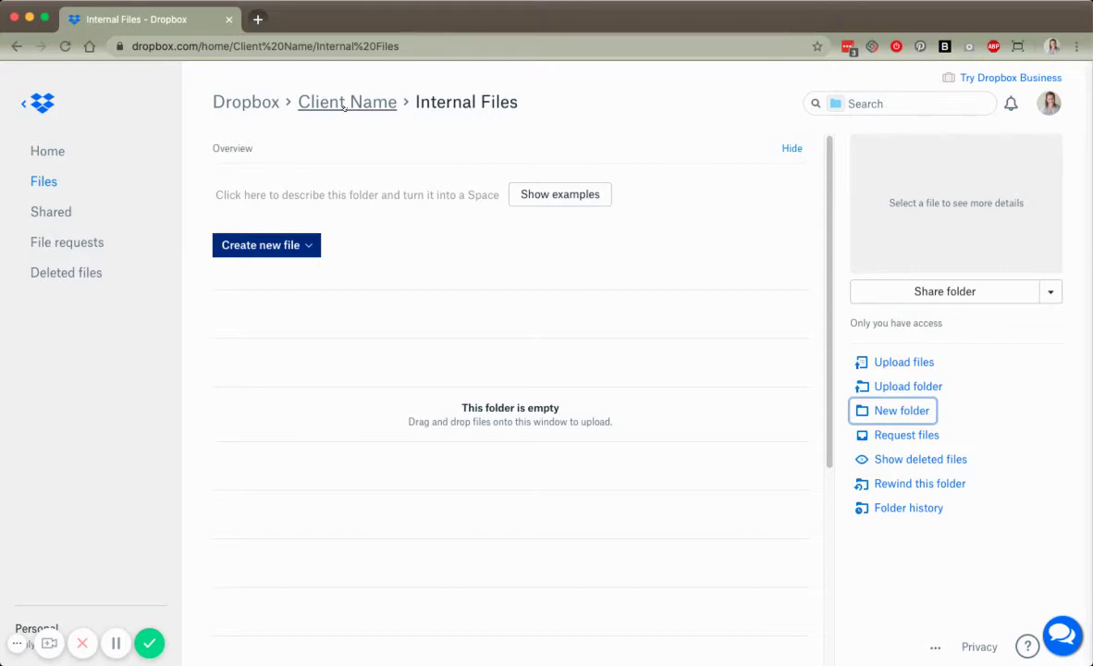
left_click(344, 104)
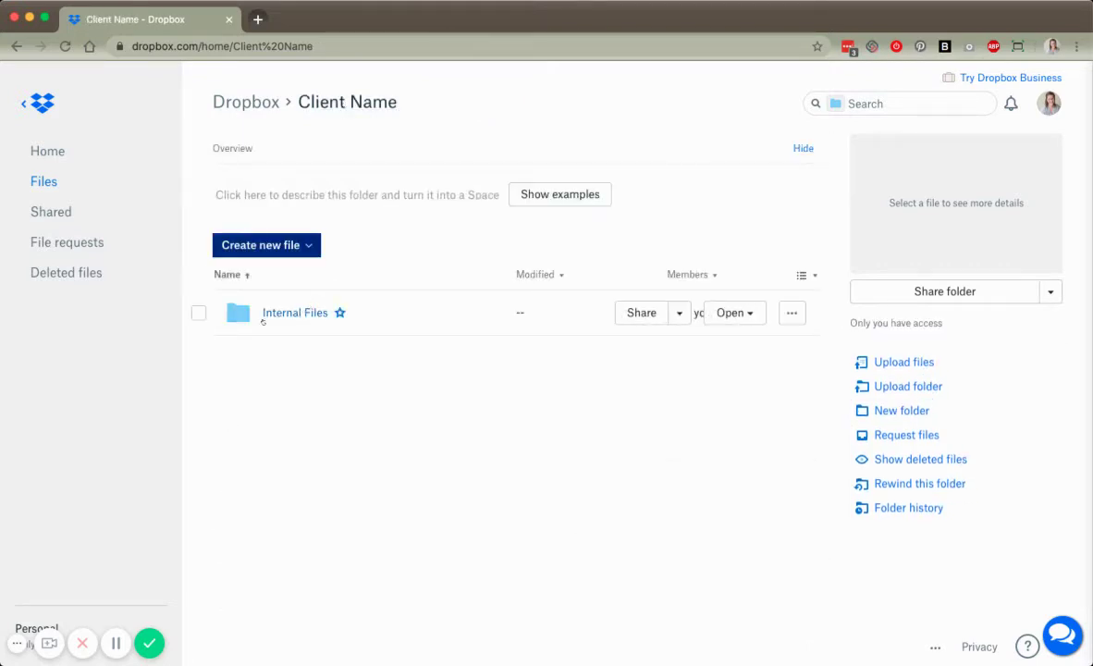
- Create a folder in Client Name, replacing the name 'Client Share Folder' with 'From Client Name'
left_click(895, 412)
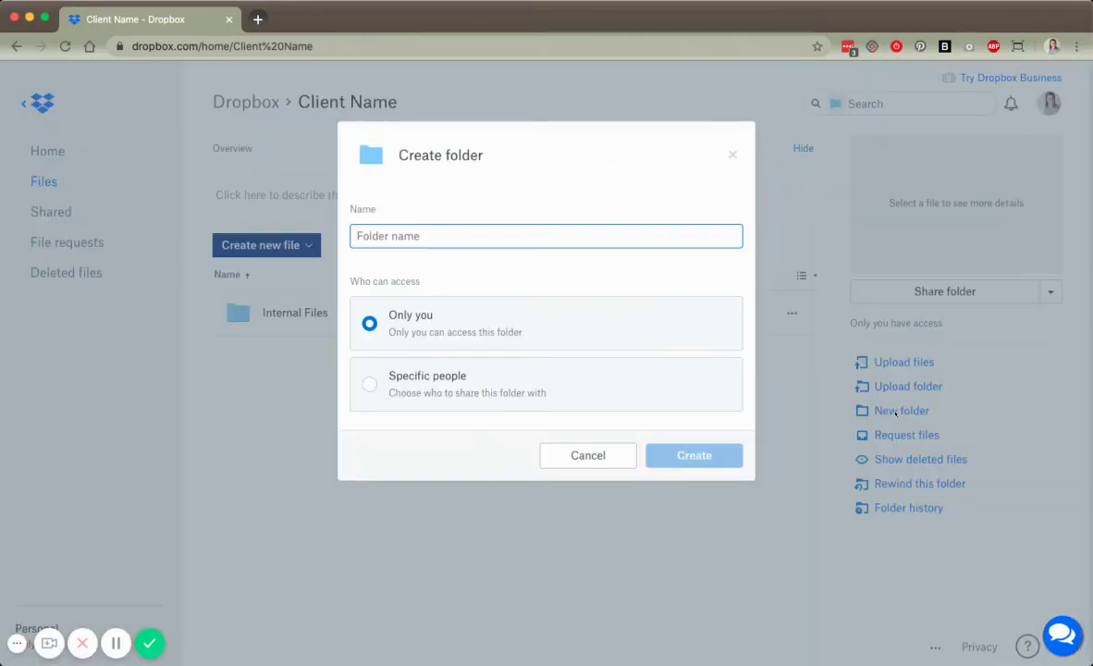
type("Client Share Folder")
key("super+Left")
key("alt+shift+Right")
key("alt+shift+Right")
key("alt+shift+Right")
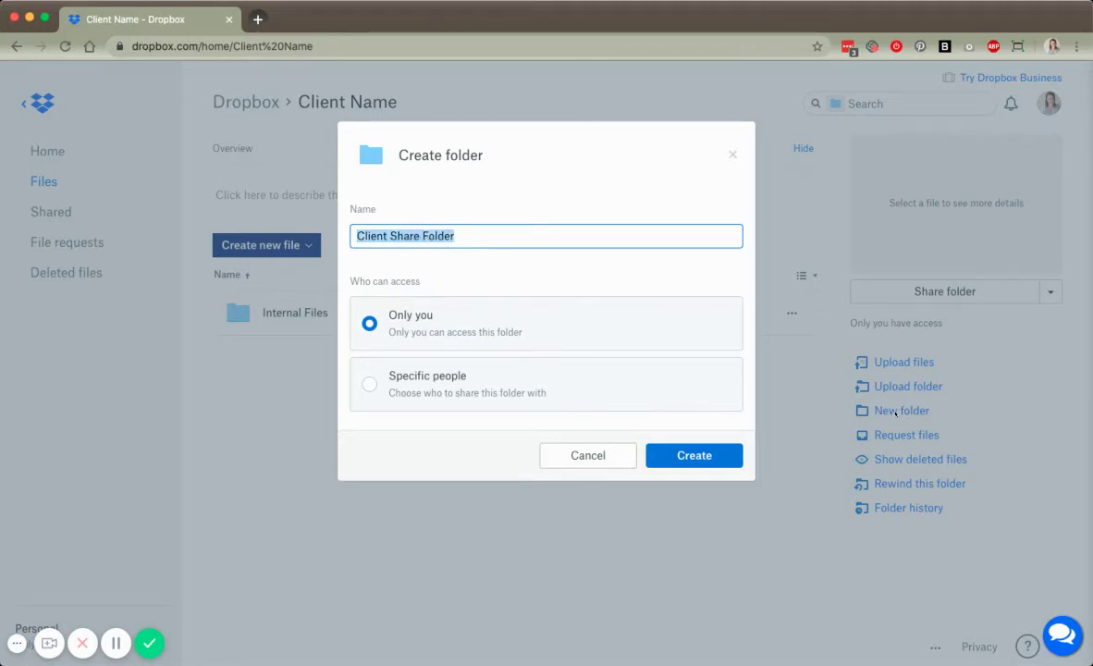
type("From ")
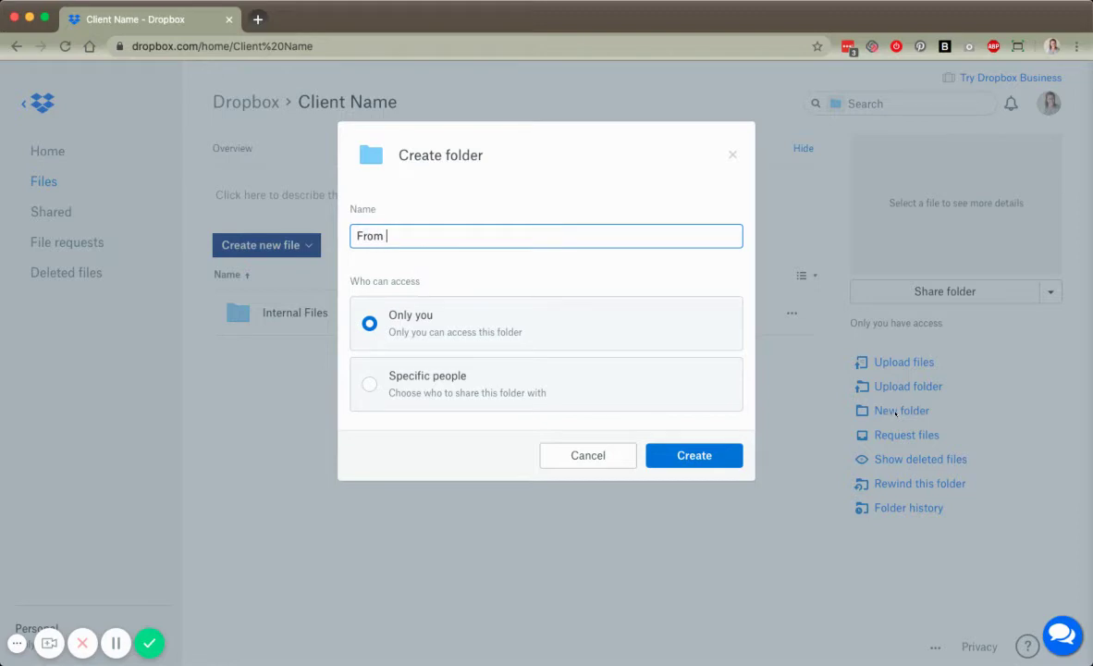
type("Client Name")
left_click(711, 461)
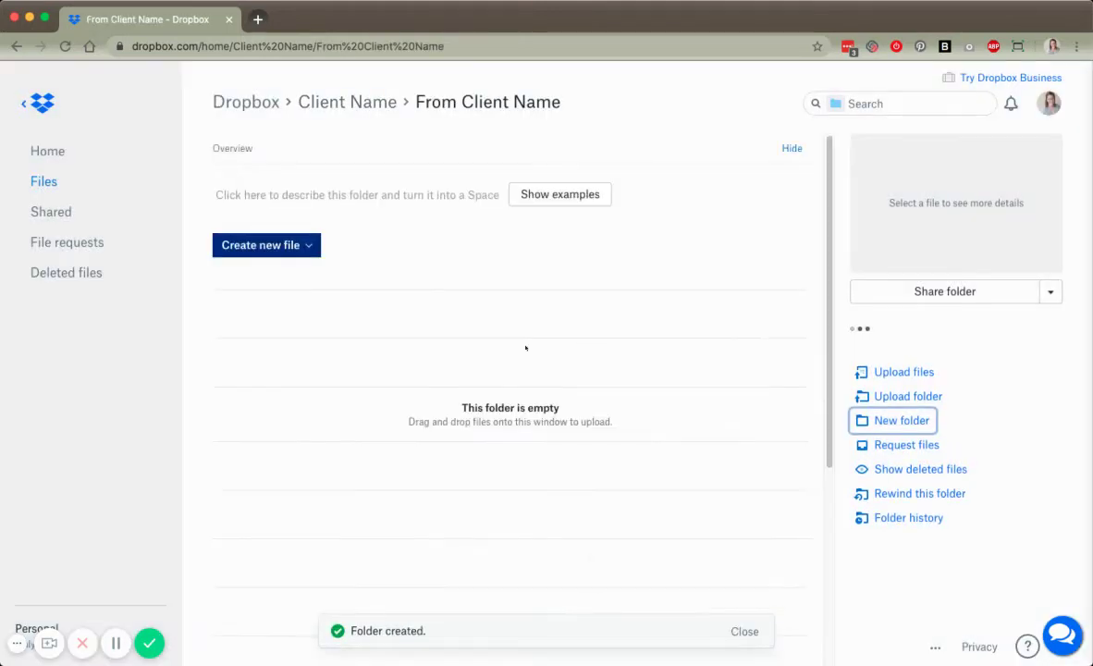
- Create an Images subfolder inside From Client Name and go back to its listing
left_click(886, 410)
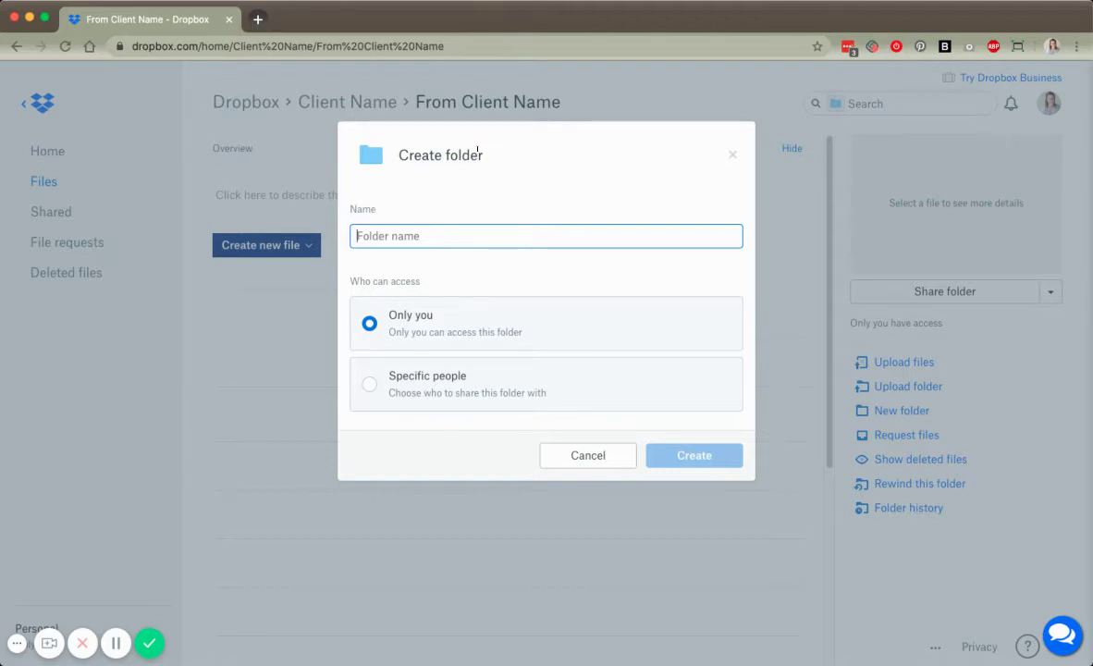
type("Images")
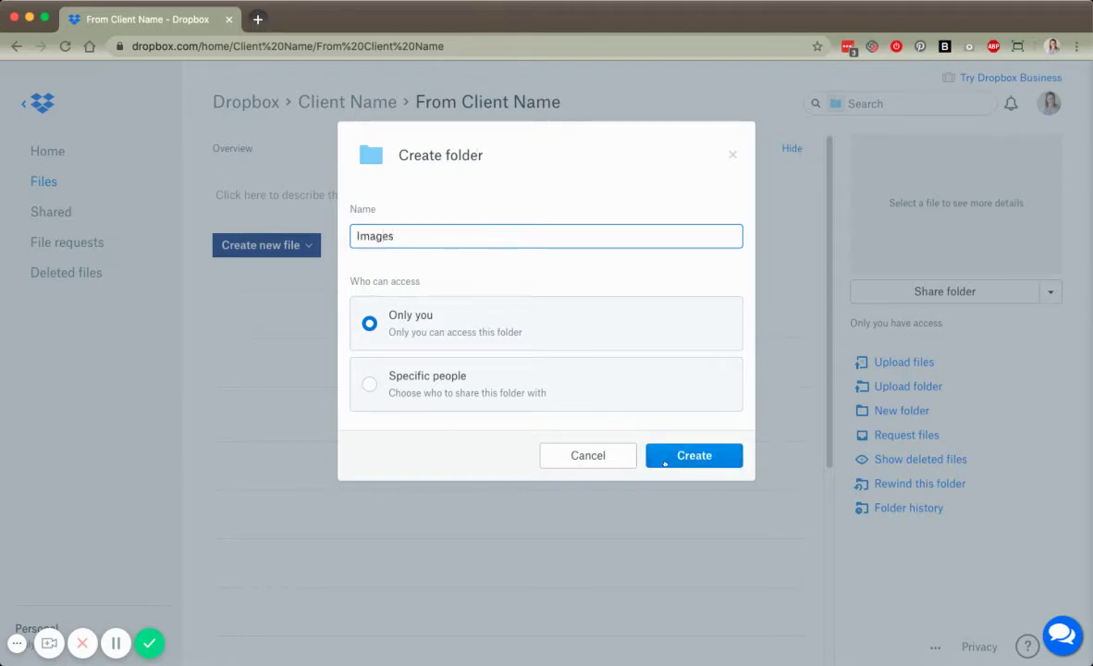
left_click(665, 463)
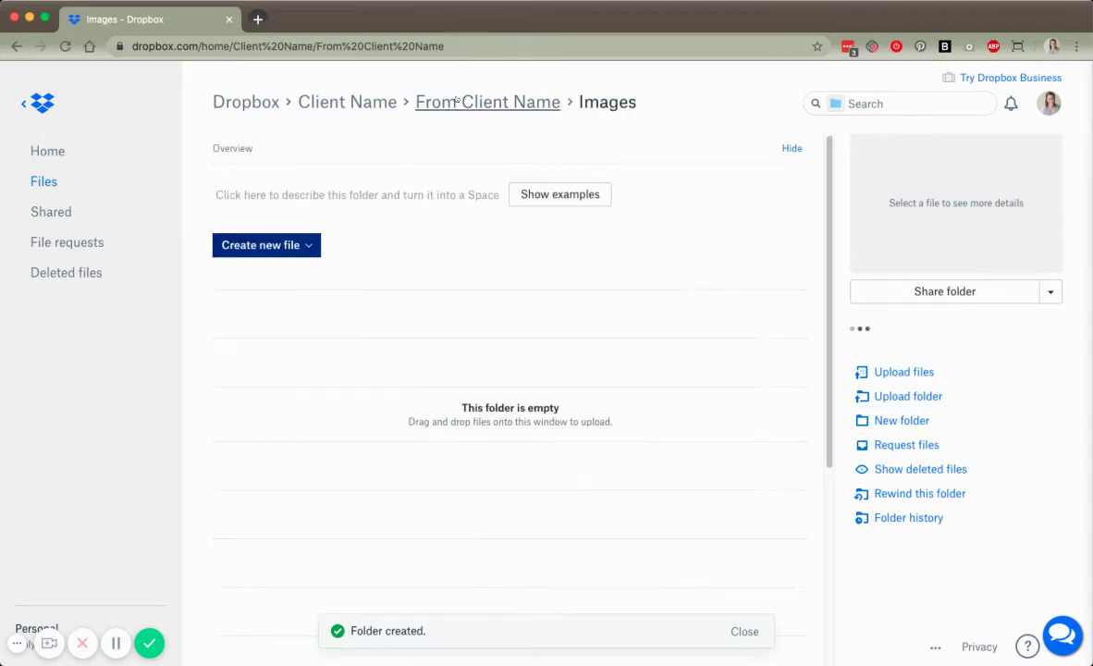
left_click(456, 101)
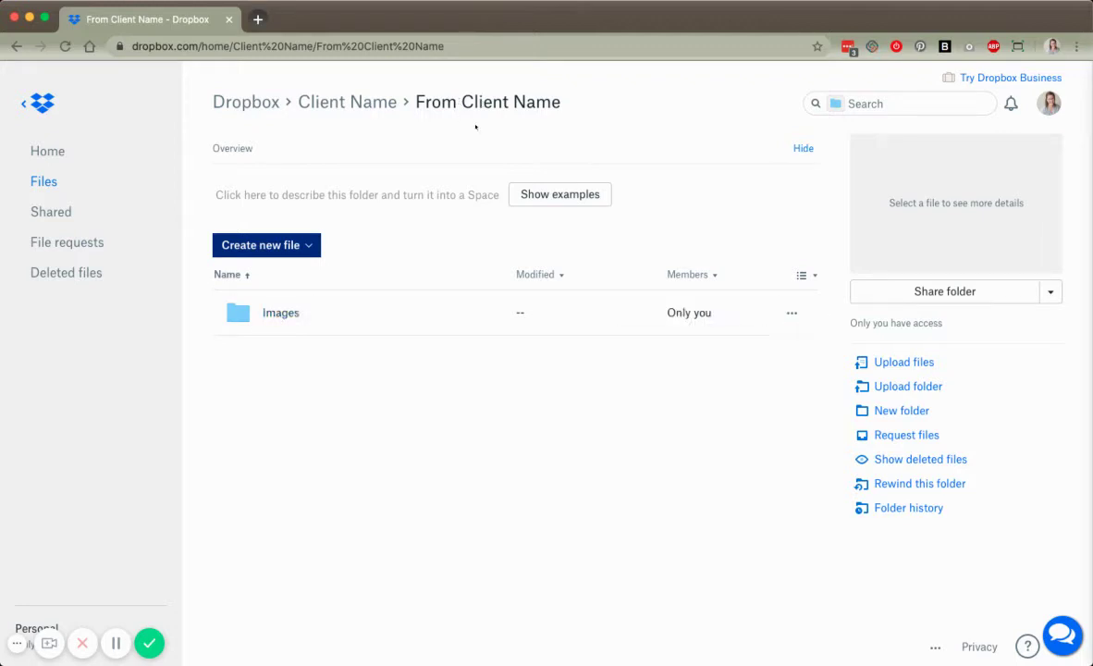
- Add a Branding folder beside Images in From Client Name and return to its listing
left_click_drag(415, 102, 567, 103)
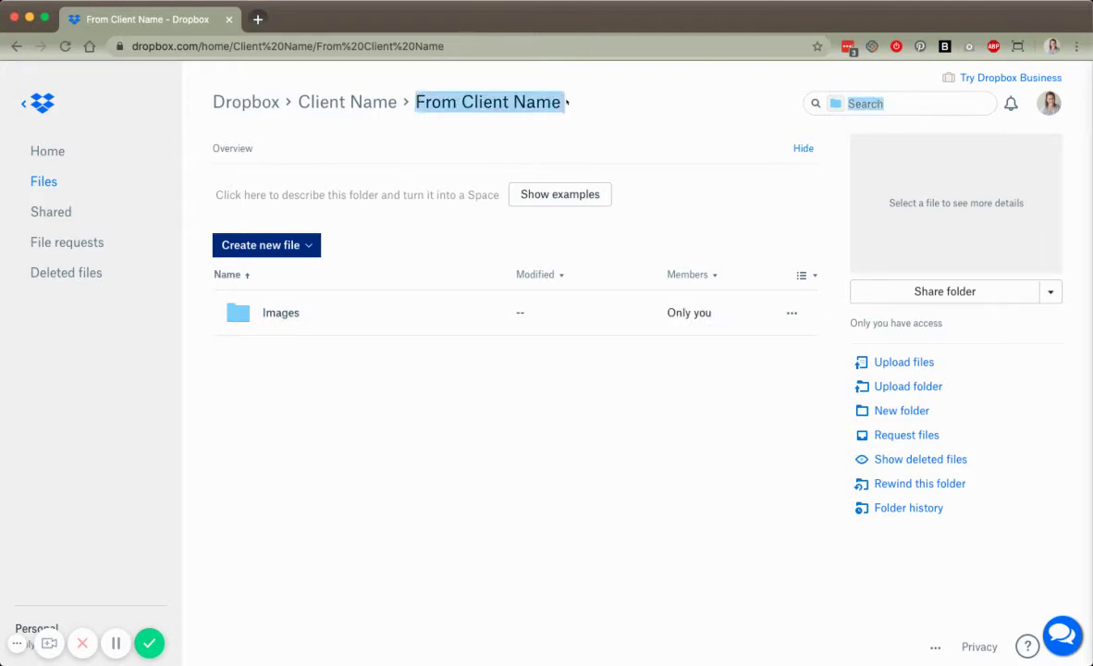
left_click(567, 102)
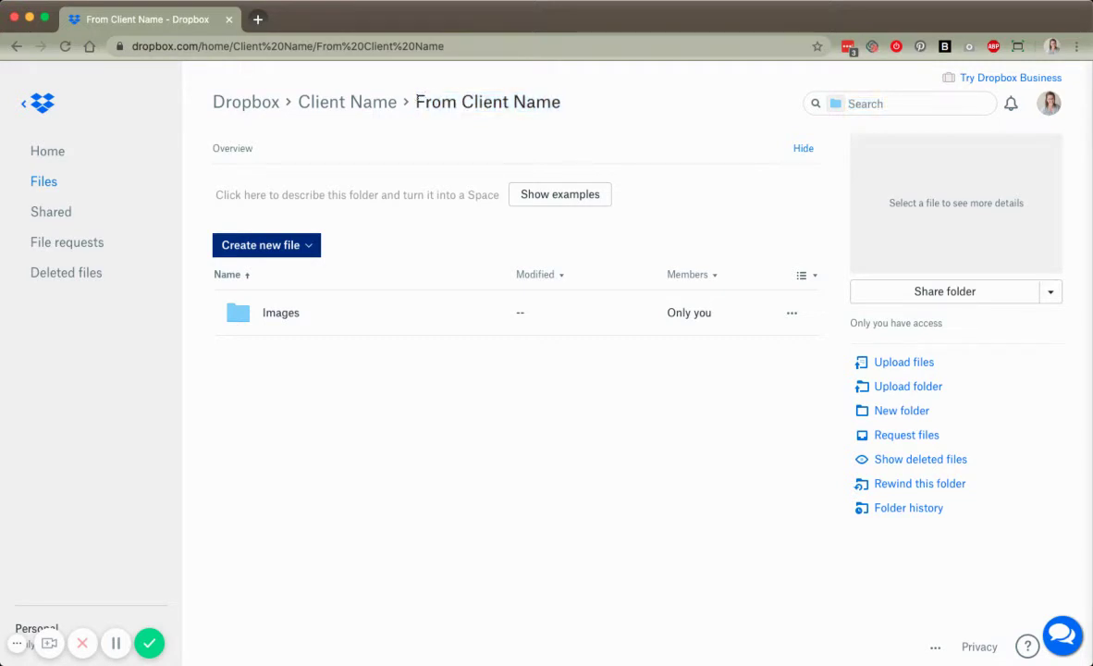
left_click(885, 412)
type("Branding")
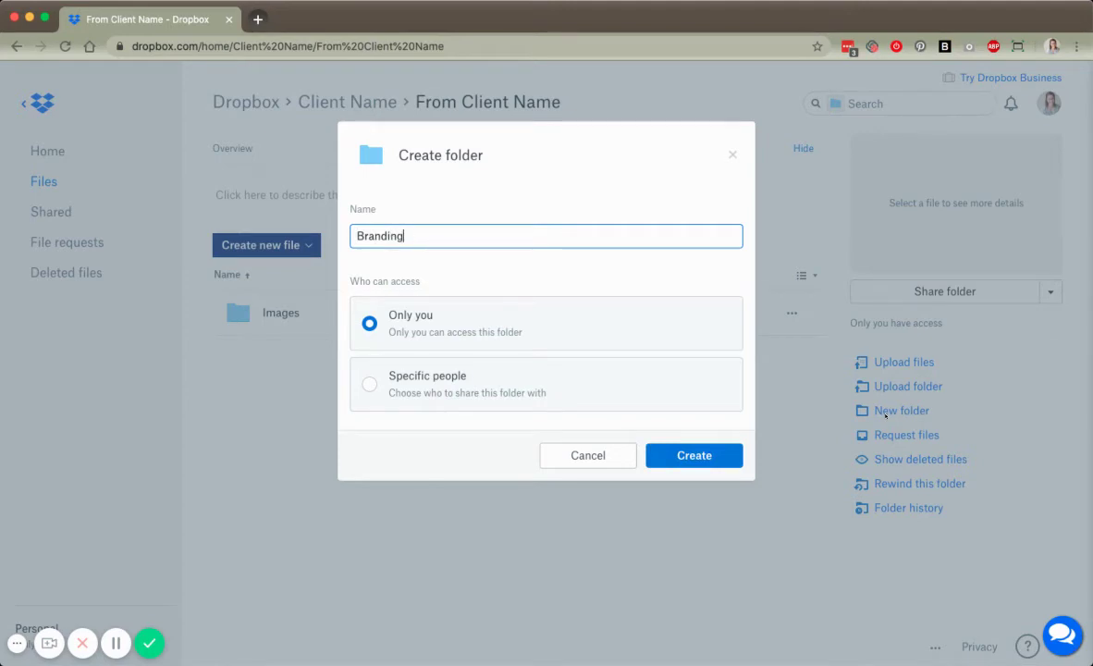
key("Return")
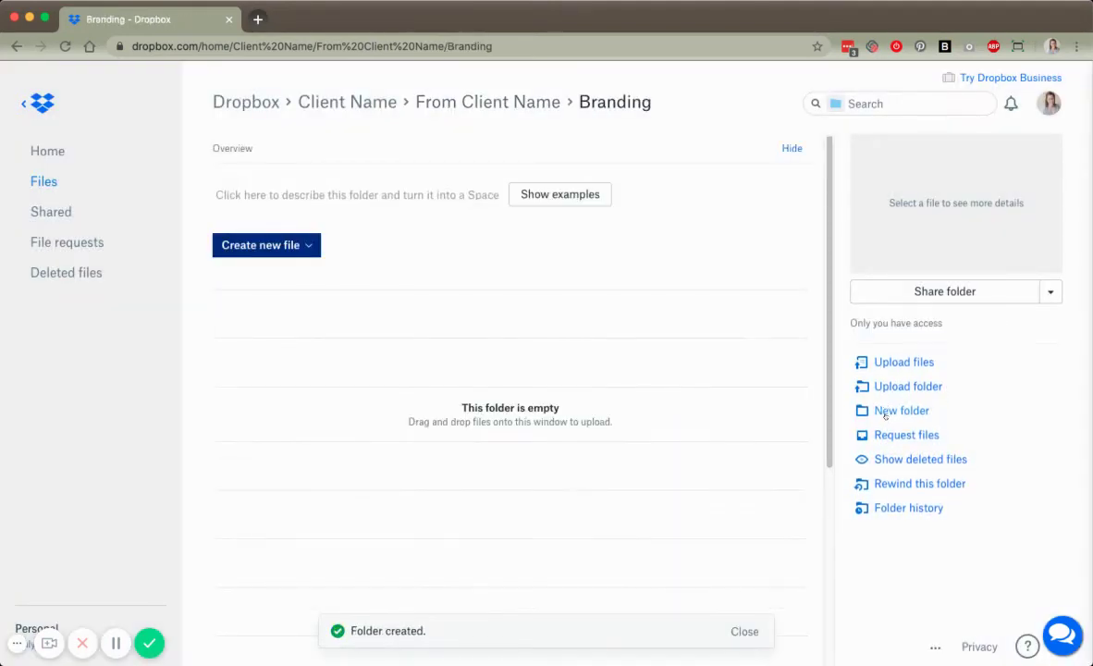
left_click(459, 100)
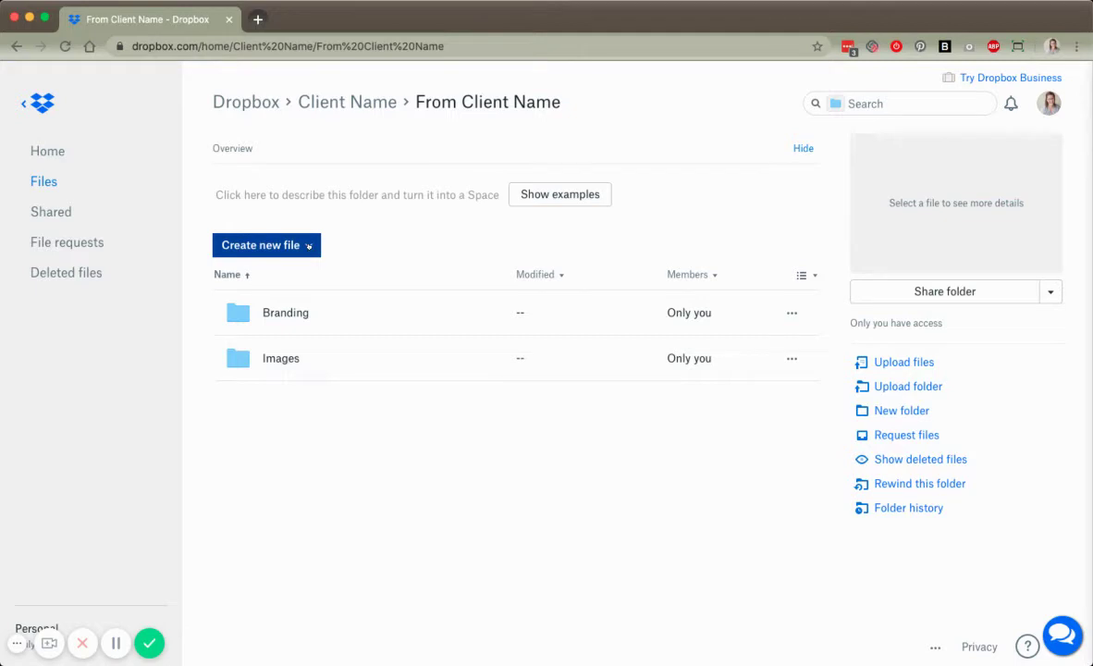
- Begin a web shortcut from the new-file menu, cancel it, and reopen the new-file choices
left_click(308, 245)
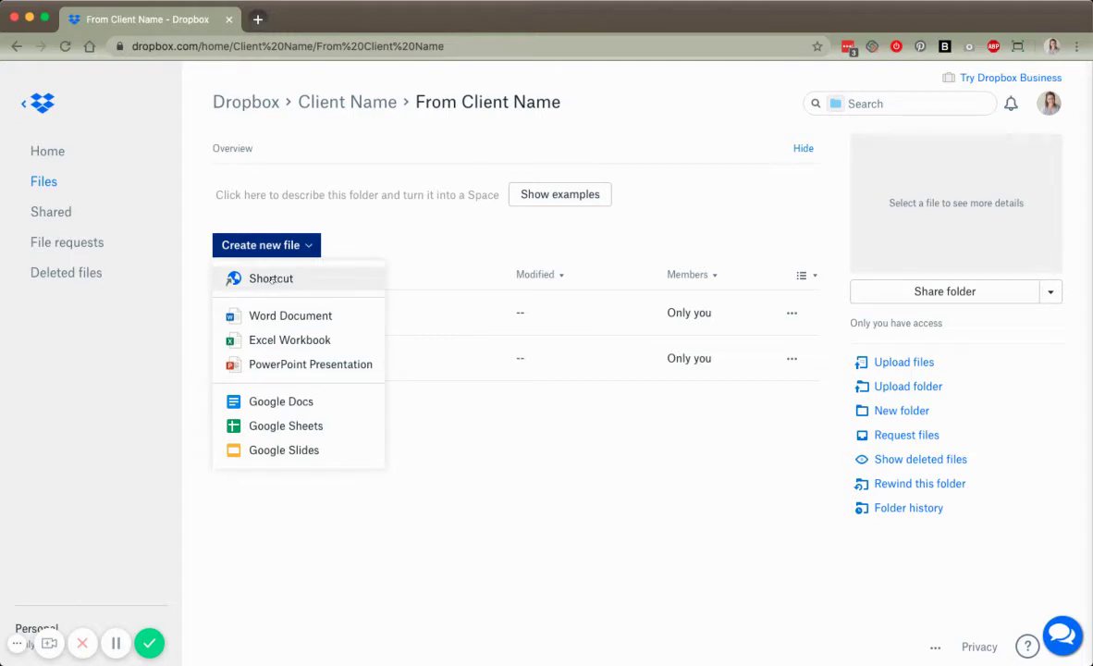
left_click(271, 279)
left_click(645, 476)
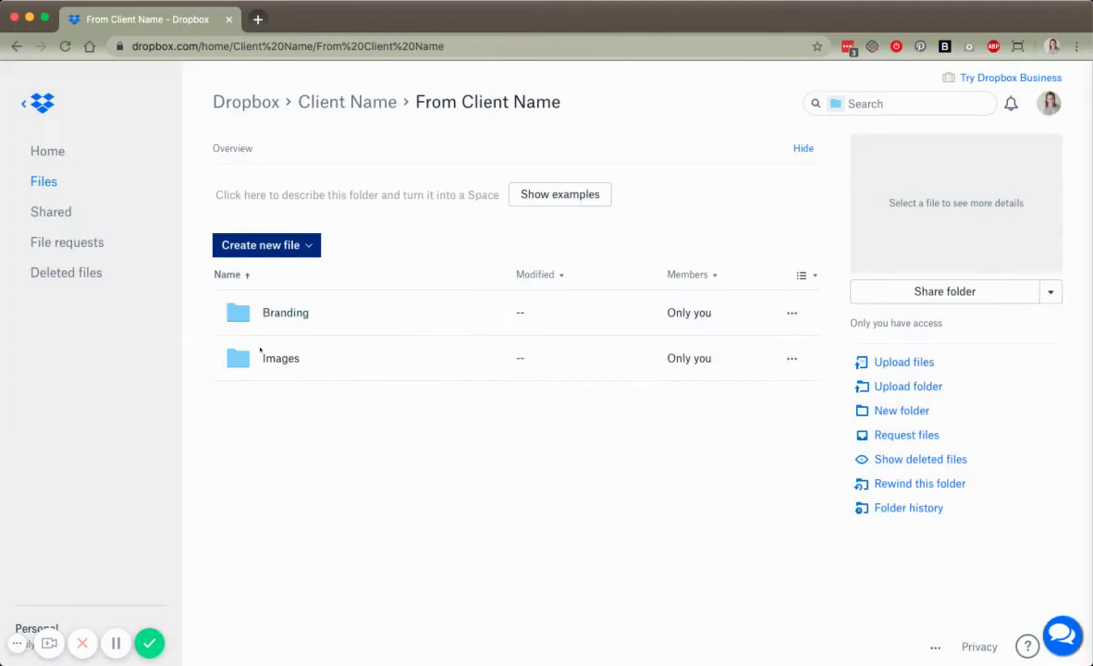
left_click(287, 245)
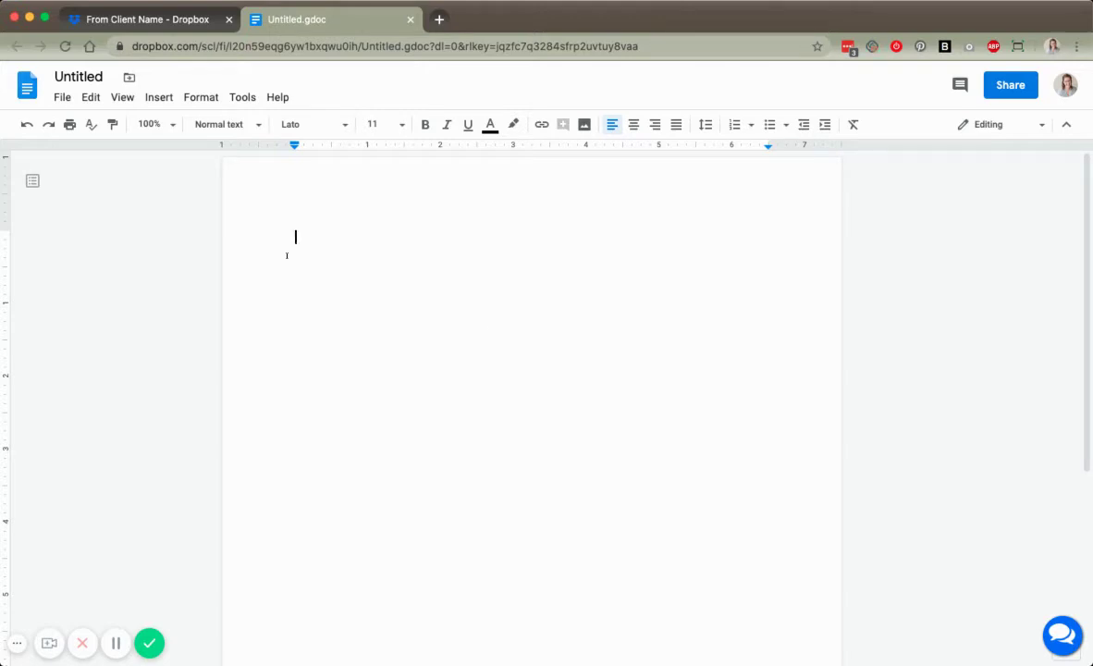
- Rename the untitled Google Doc to 'Copy Workbook'
left_click(78, 77)
type("Copy Workbook")
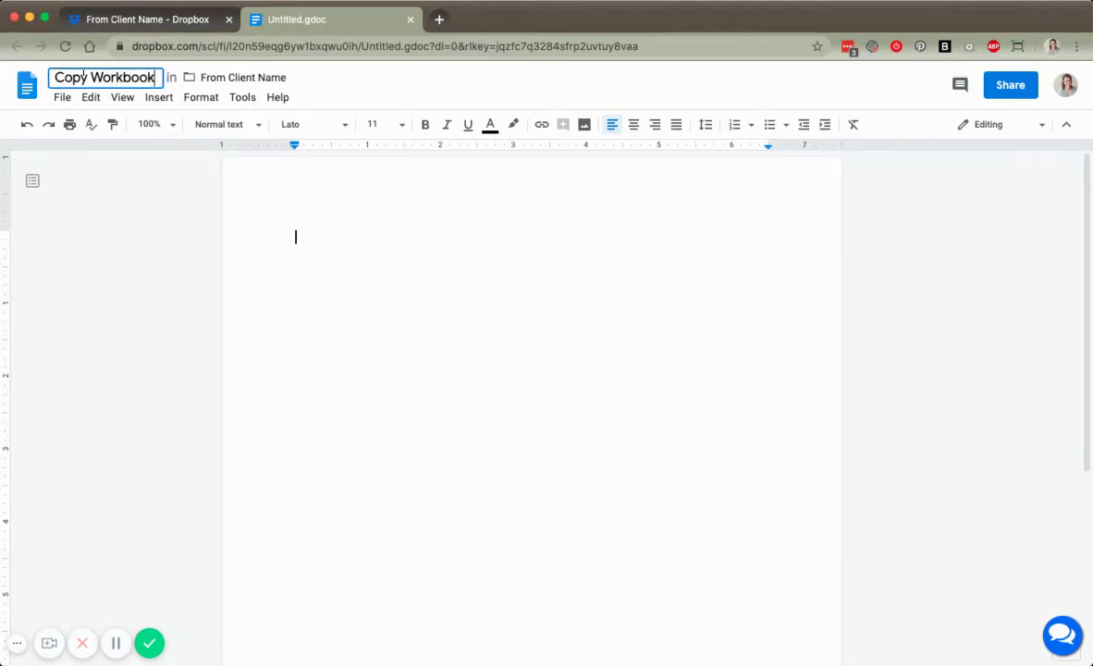
left_click(306, 218)
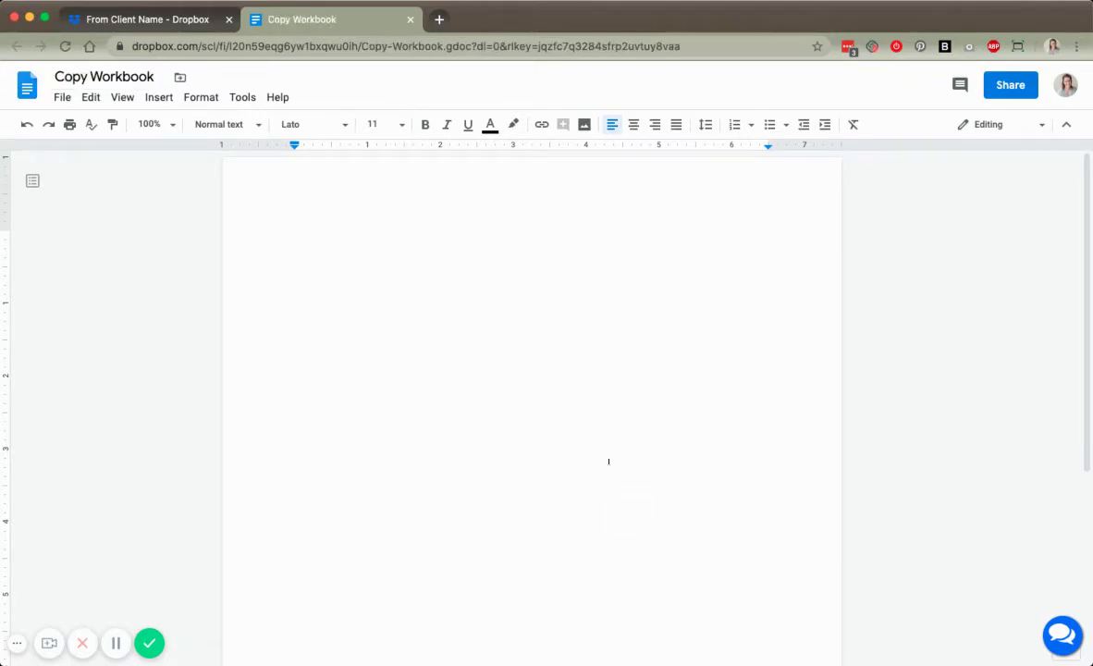
- Check the Dropbox listing, then close the Copy Workbook document tab
left_click(148, 19)
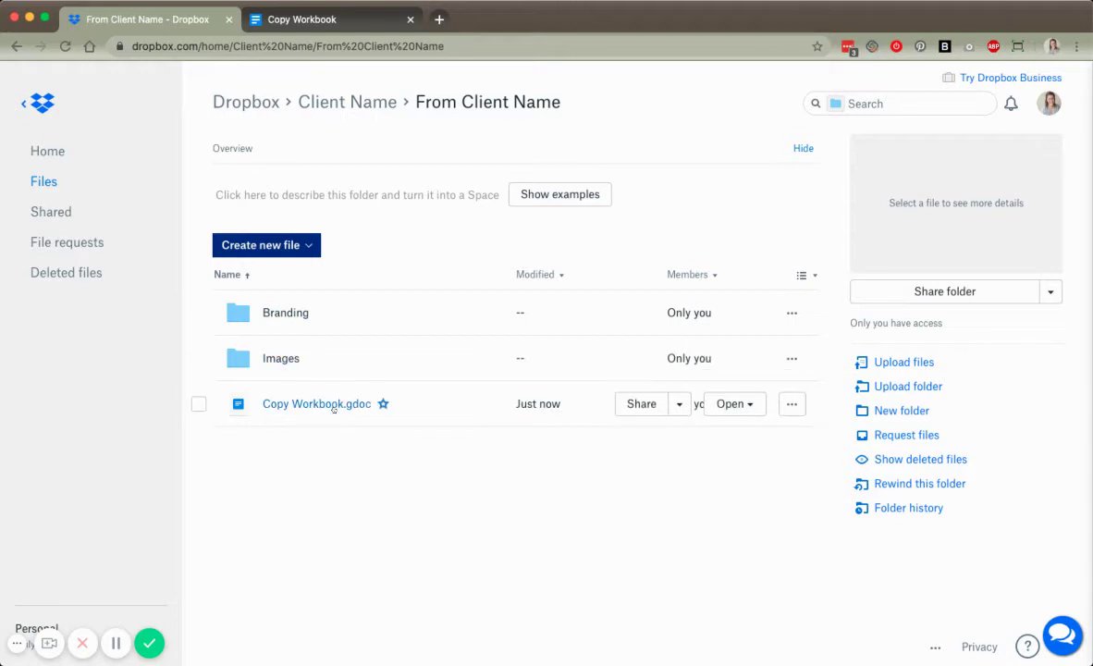
left_click(314, 19)
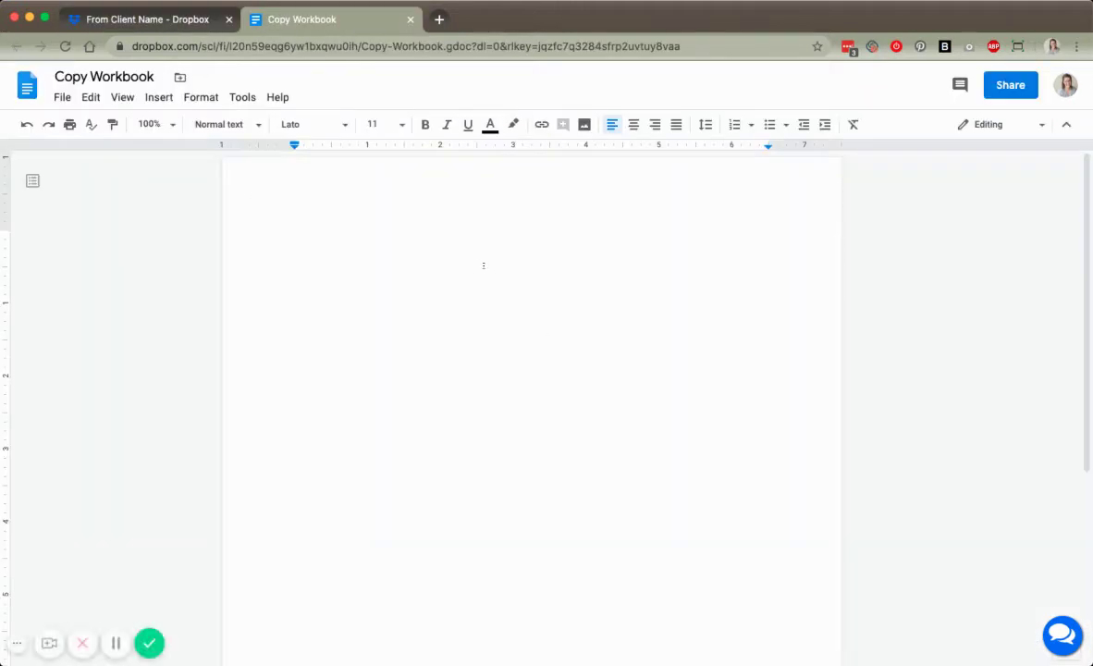
left_click(411, 19)
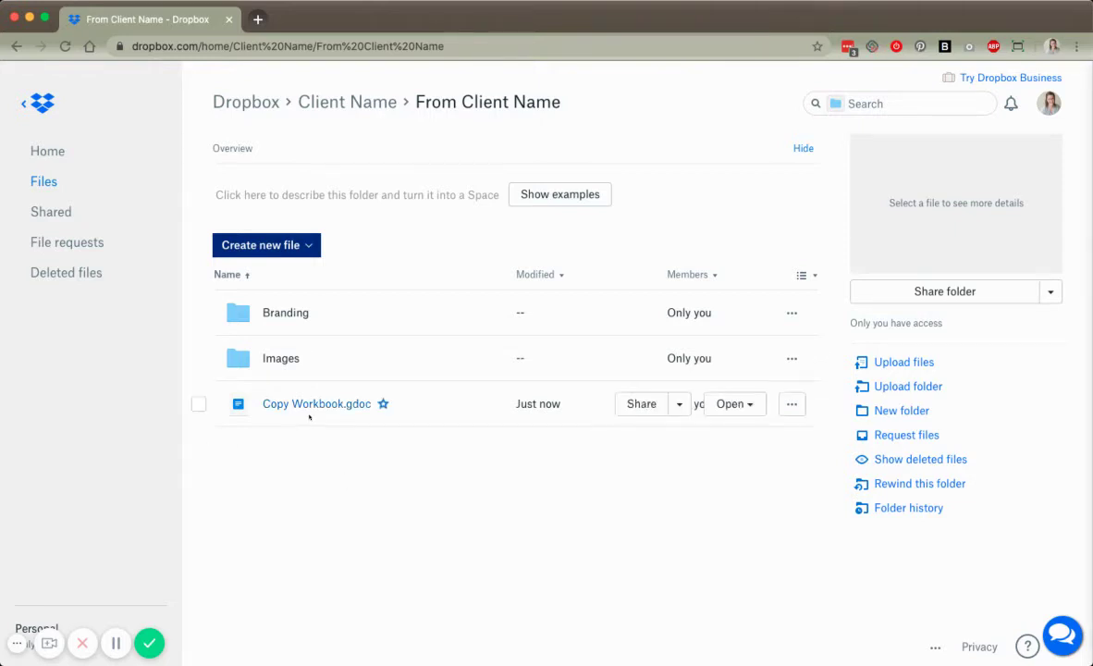
- Dismiss the new-file type list without creating anything, then open a new browser tab
left_click(283, 246)
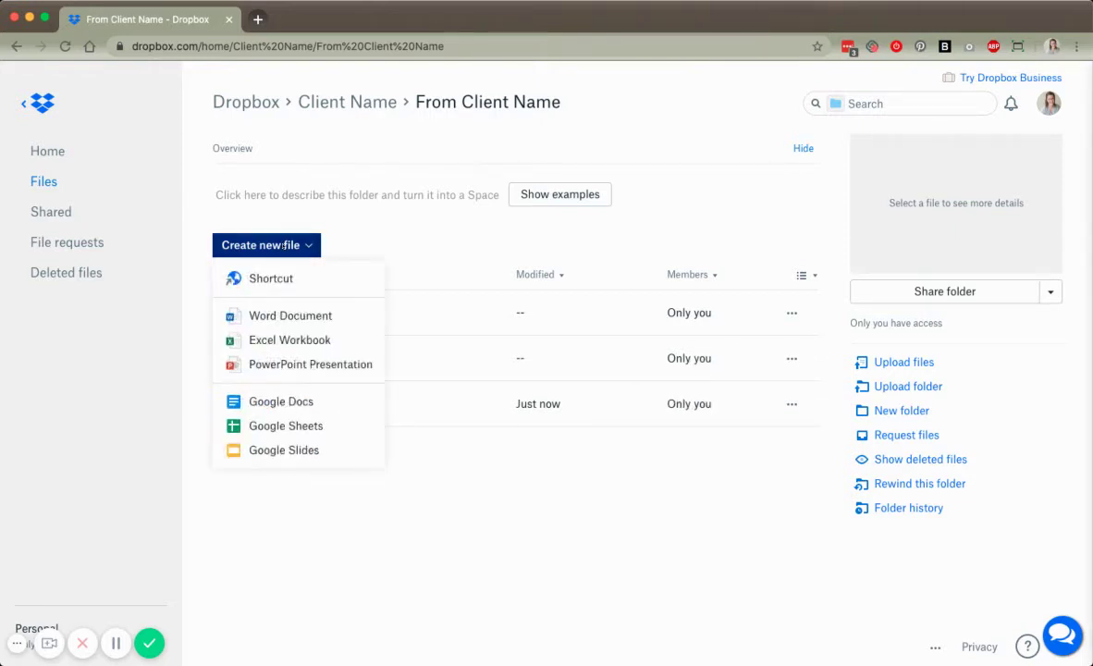
left_click(371, 237)
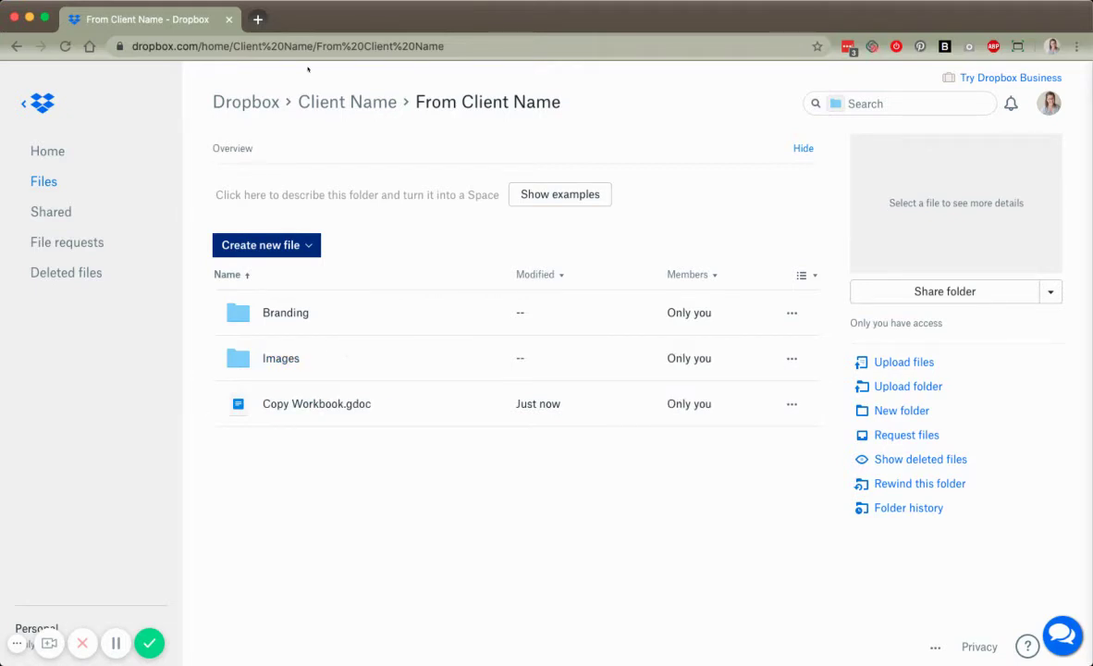
left_click(116, 643)
left_click(116, 643)
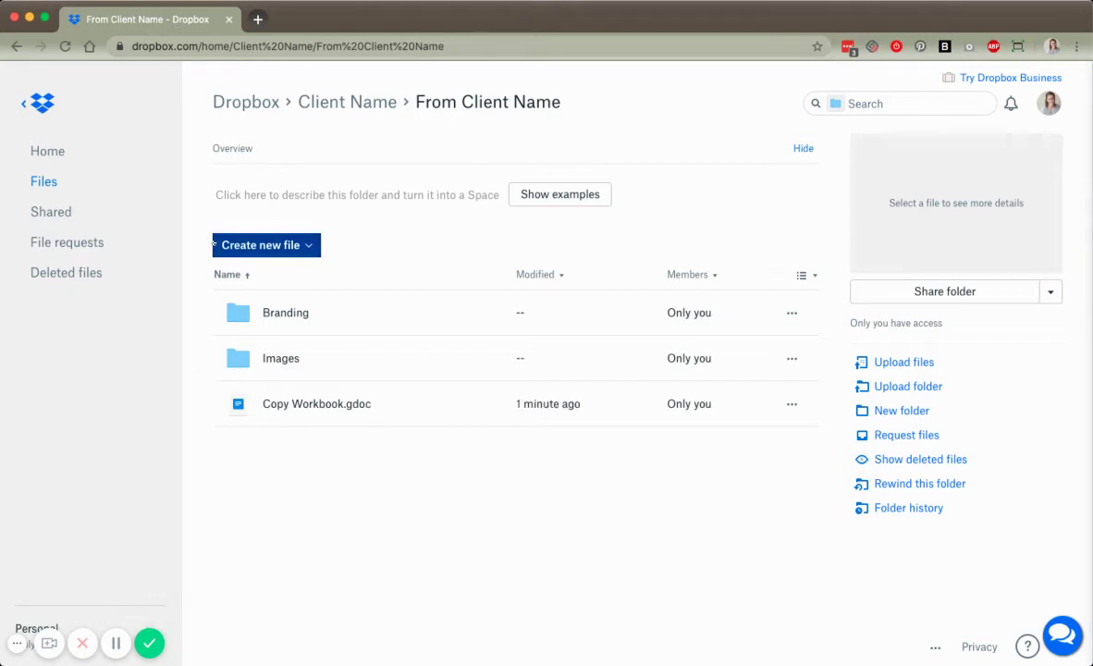
left_click(258, 19)
- Load Google Drive's My Drive in the new tab and start a new Google Docs document
type("dri")
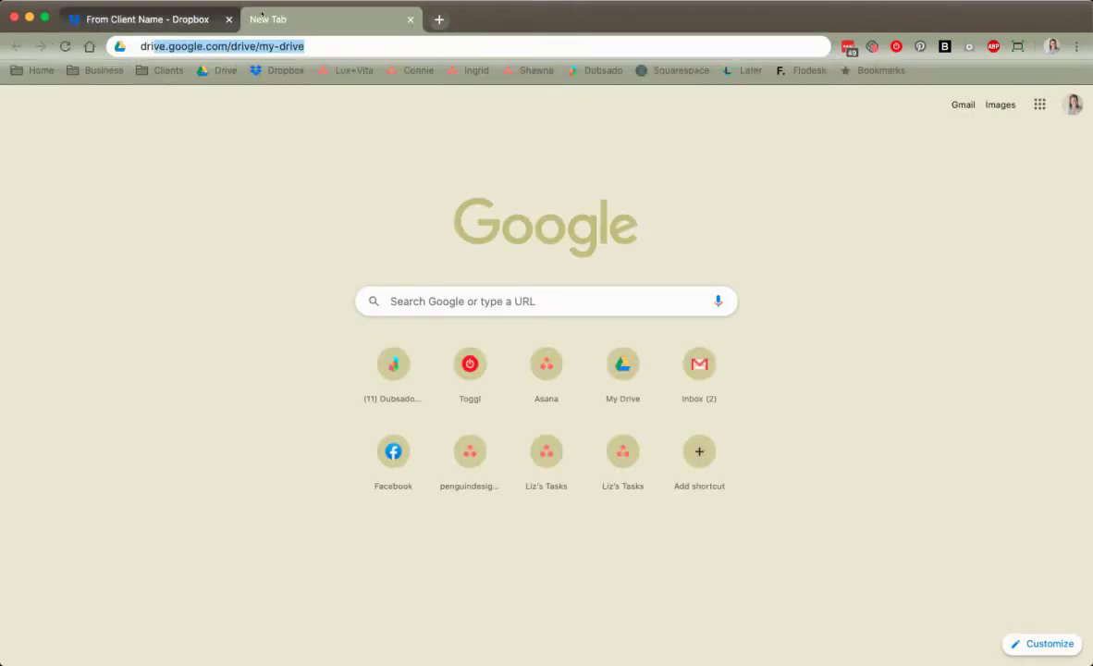
key("Return")
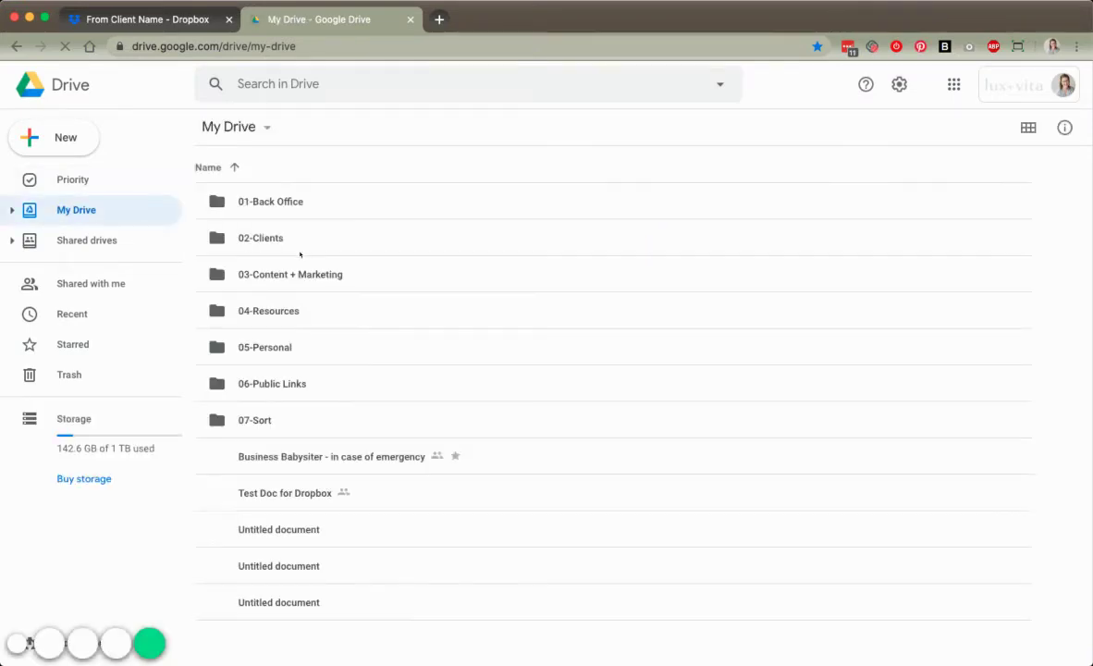
left_click(324, 242)
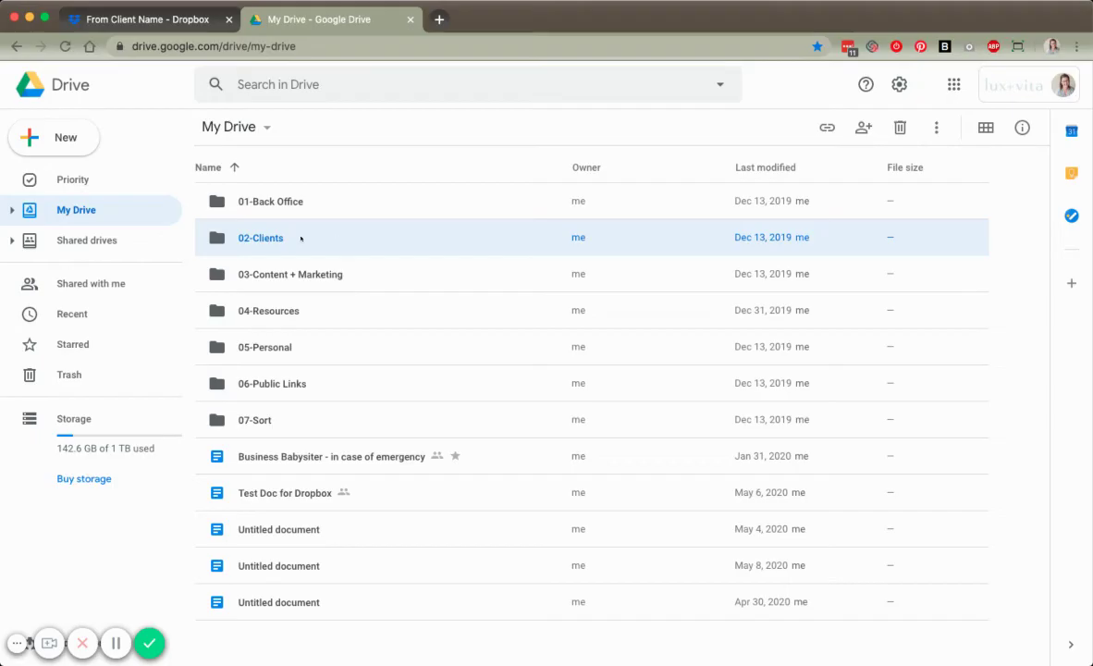
left_click(59, 126)
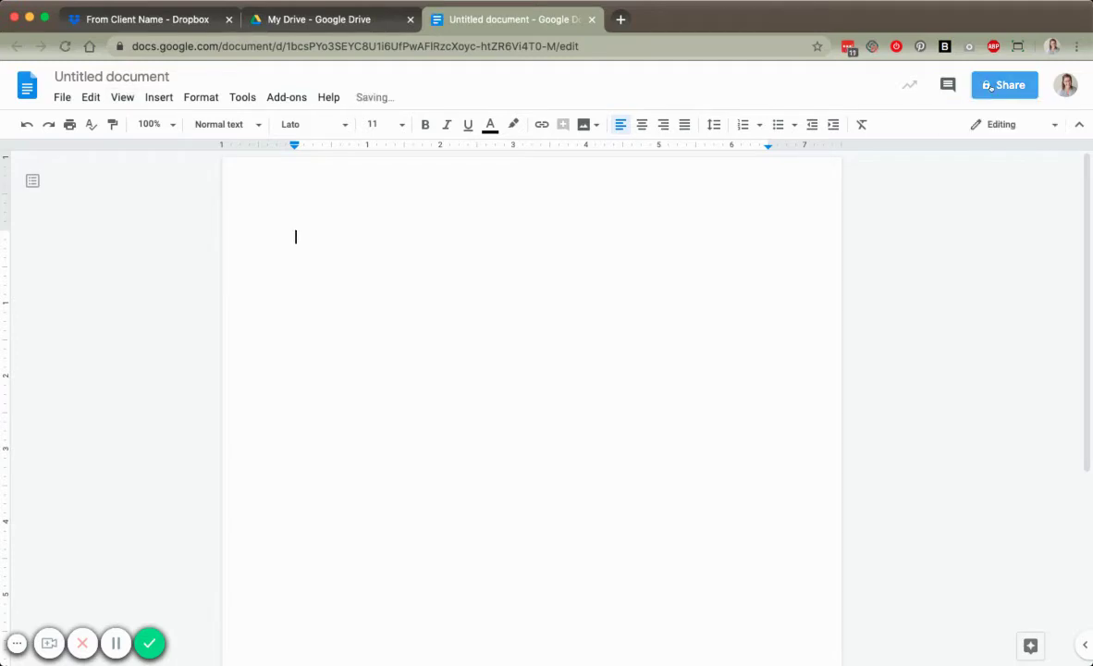
- Share the untitled document so anyone with the link can edit, then return to the Dropbox tab
left_click(991, 86)
left_click(556, 427)
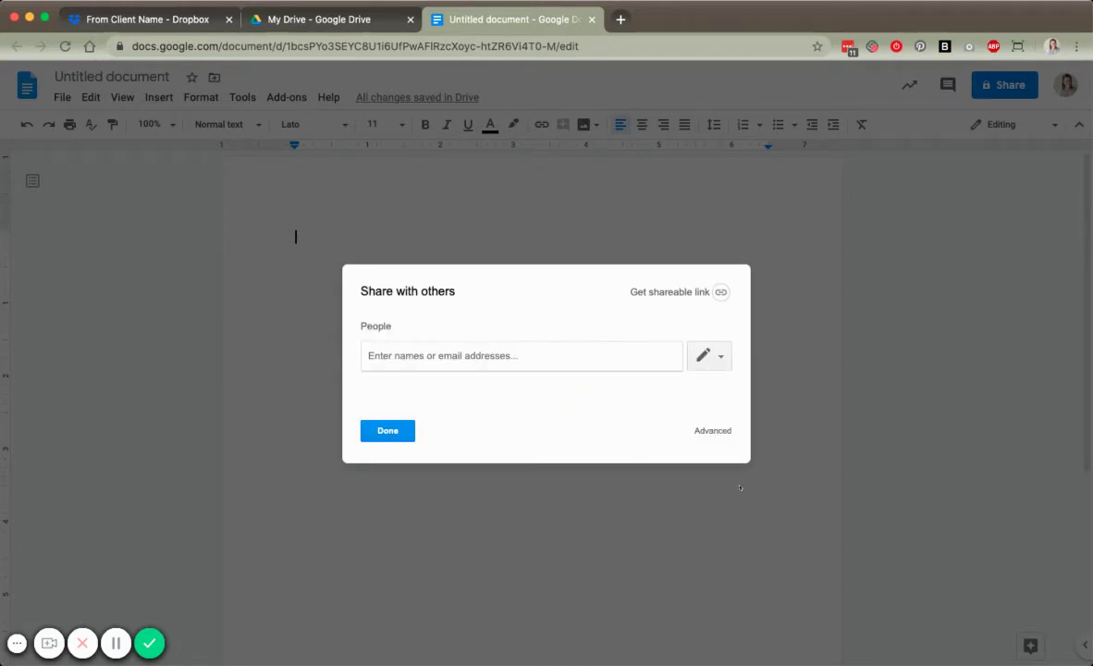
left_click(713, 430)
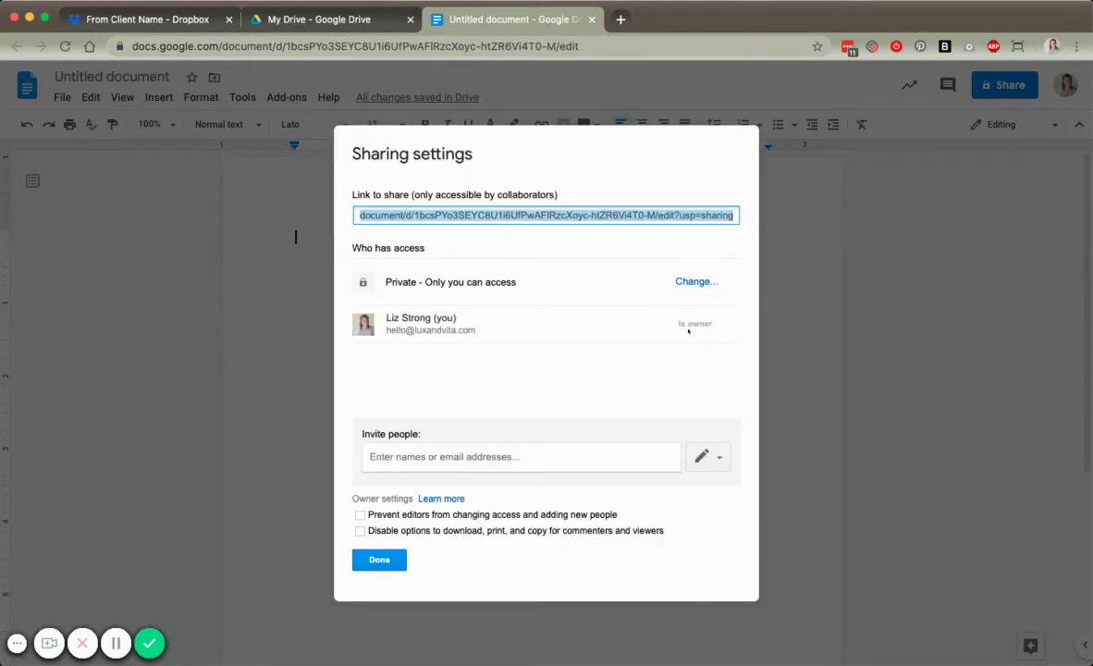
left_click(692, 281)
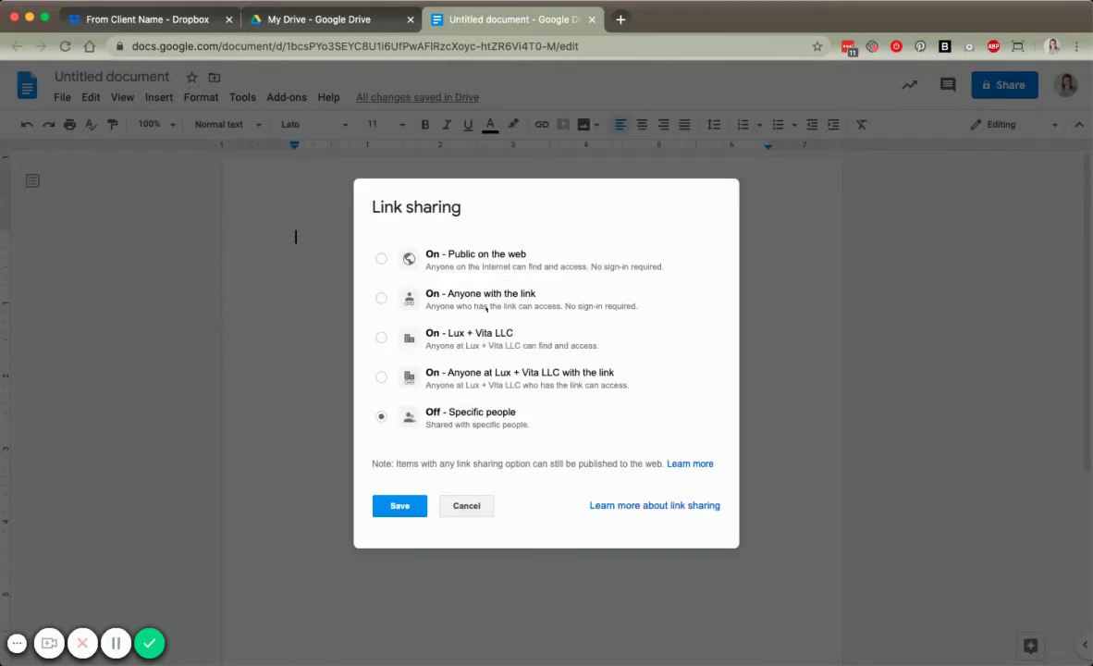
left_click(473, 295)
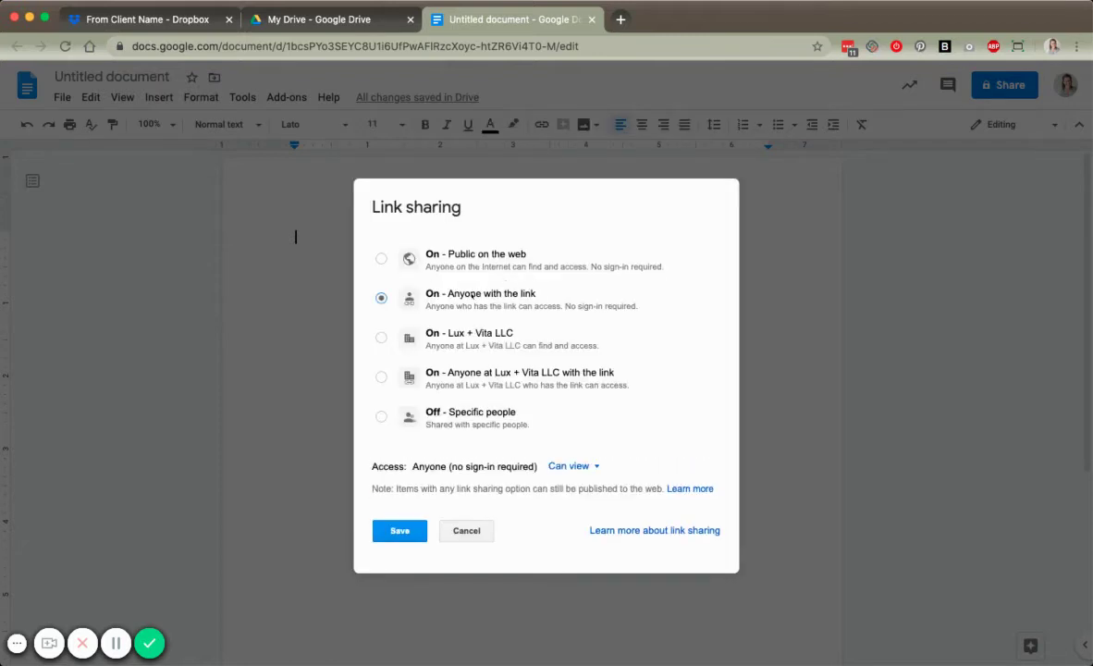
left_click(568, 466)
left_click(555, 491)
left_click_drag(419, 468, 529, 468)
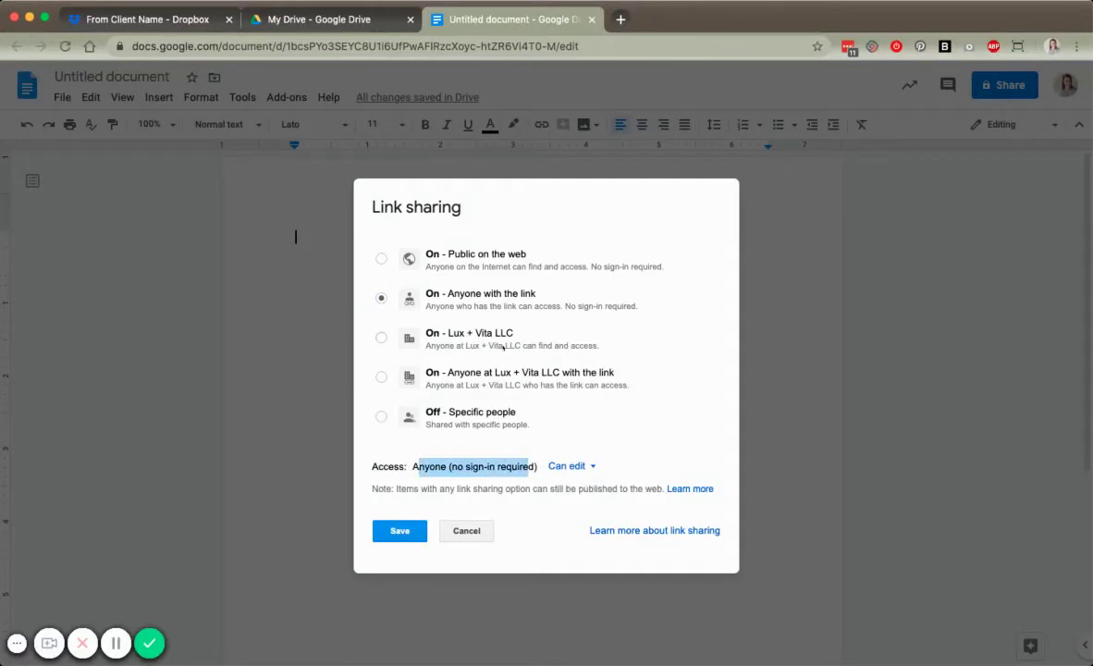
left_click(513, 440)
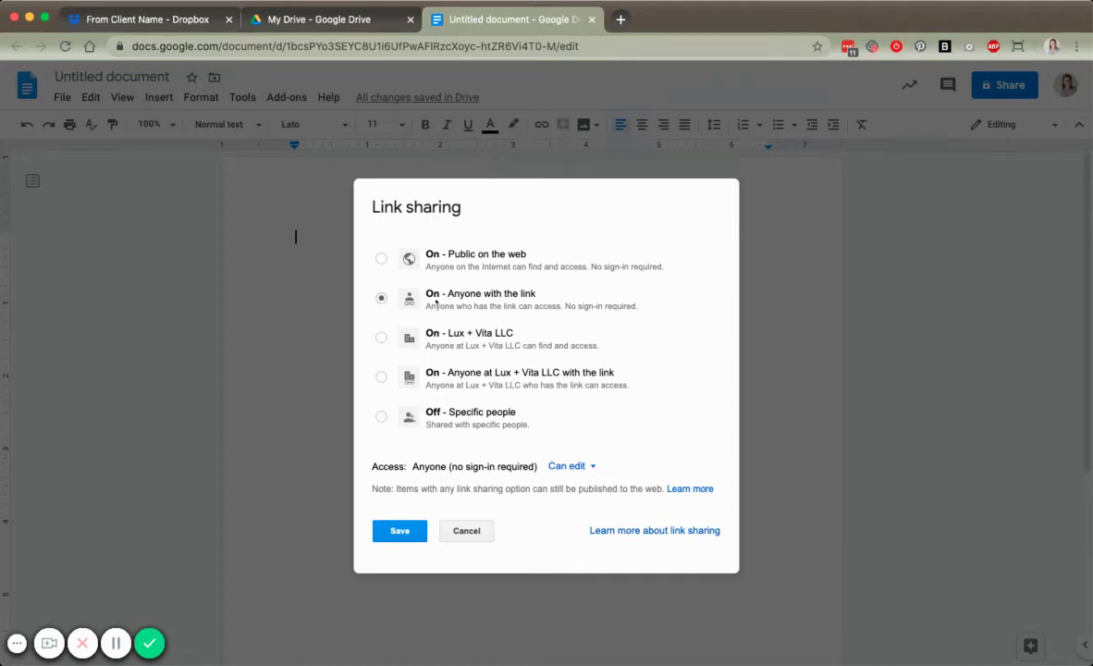
left_click(417, 533)
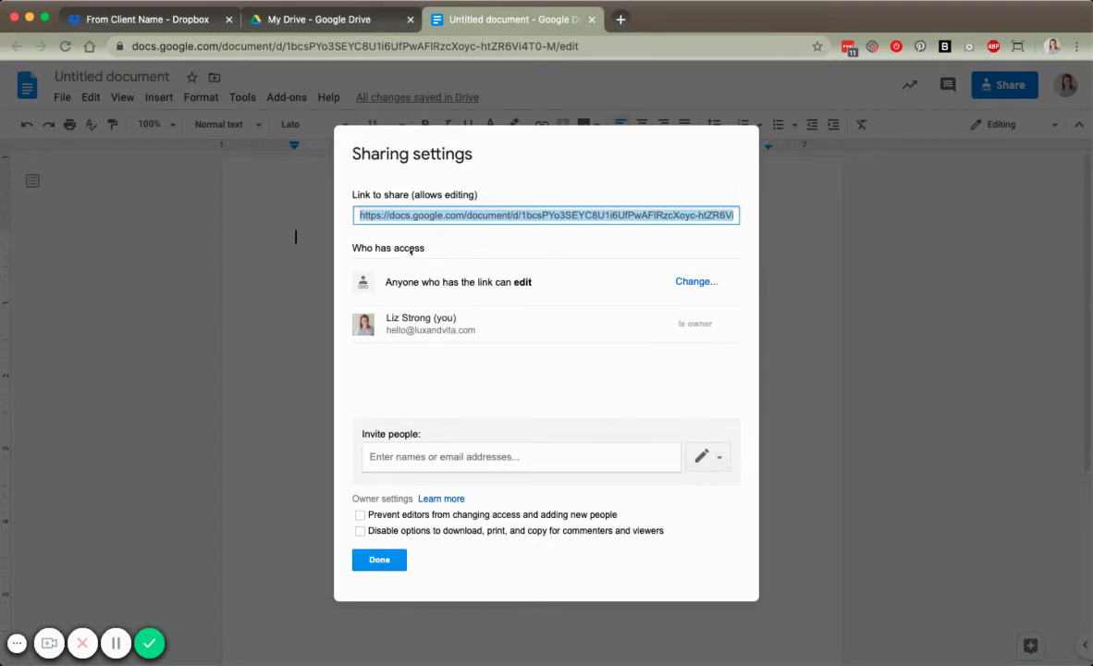
left_click(148, 21)
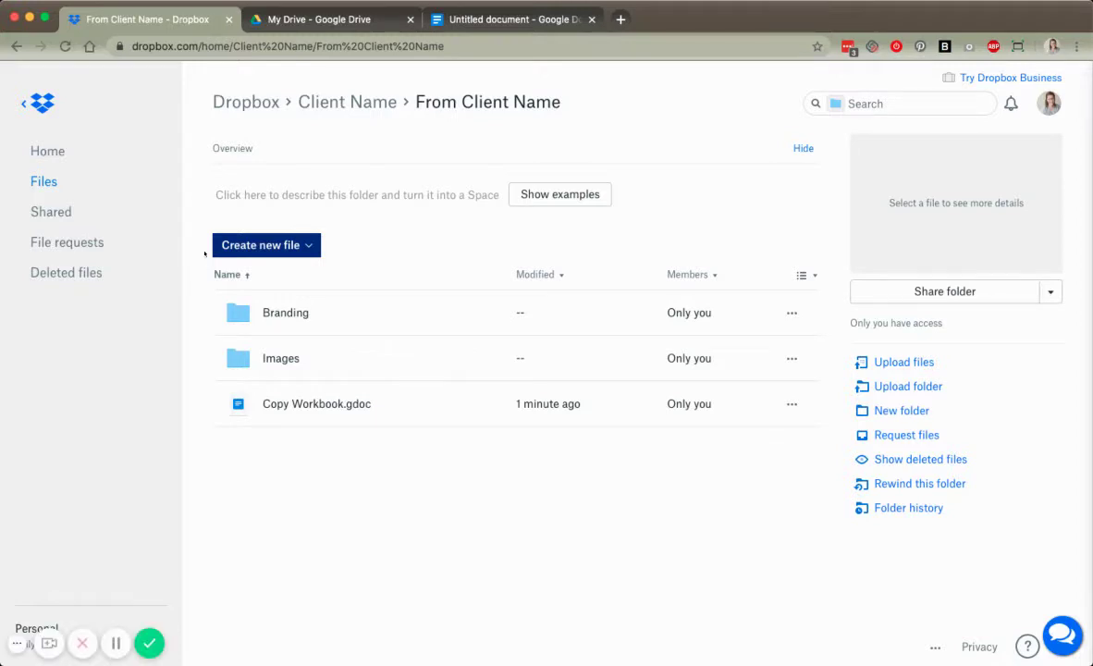
- Create a web shortcut named 'Copy Workbook' pointing to the pasted Google Docs sharing link
left_click(261, 245)
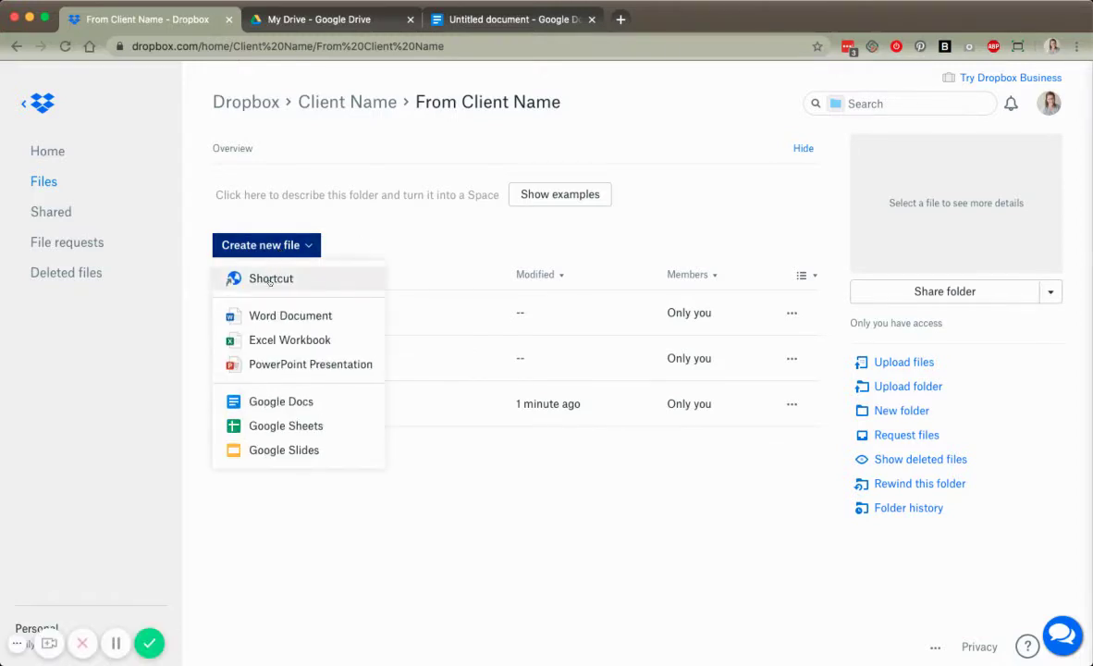
left_click(270, 281)
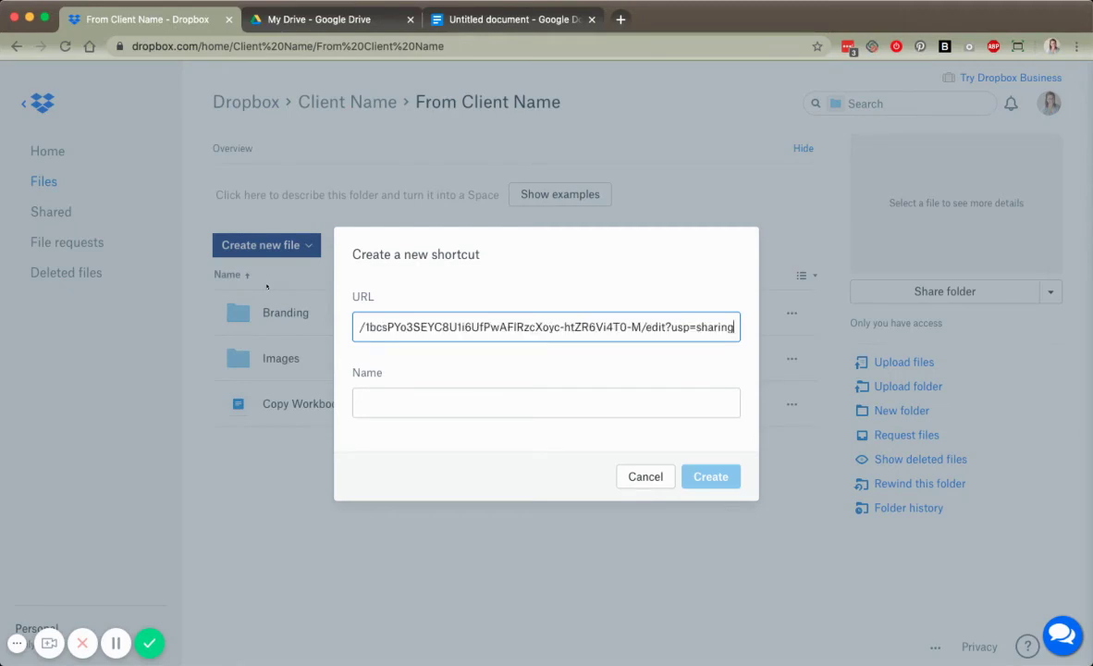
key("Tab")
type("Copy Workbook")
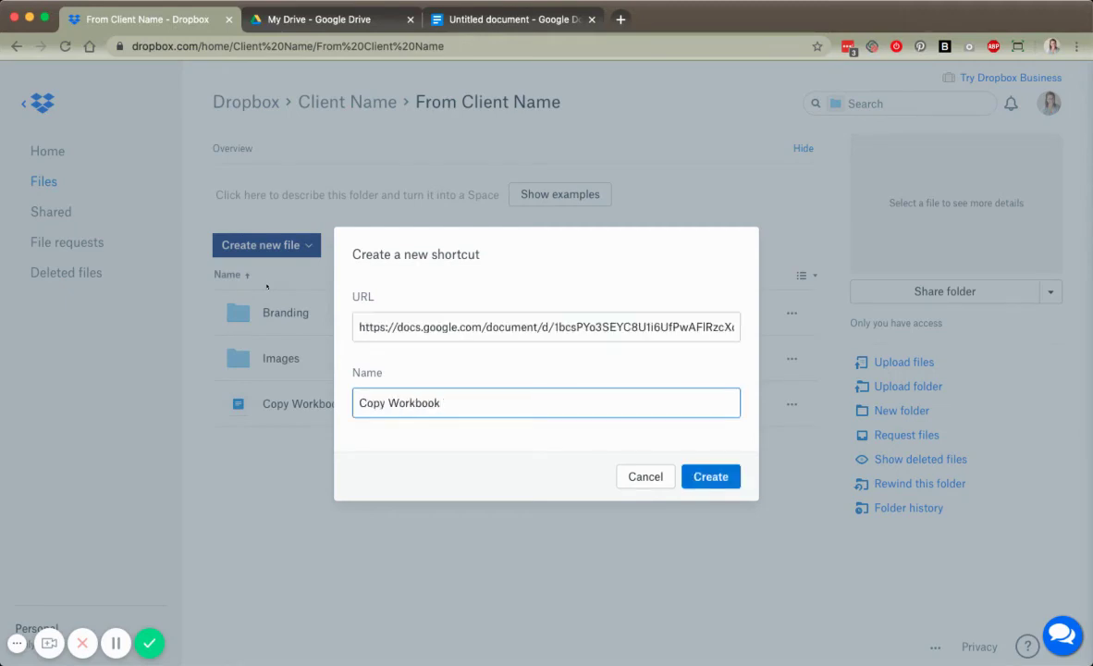
left_click(689, 478)
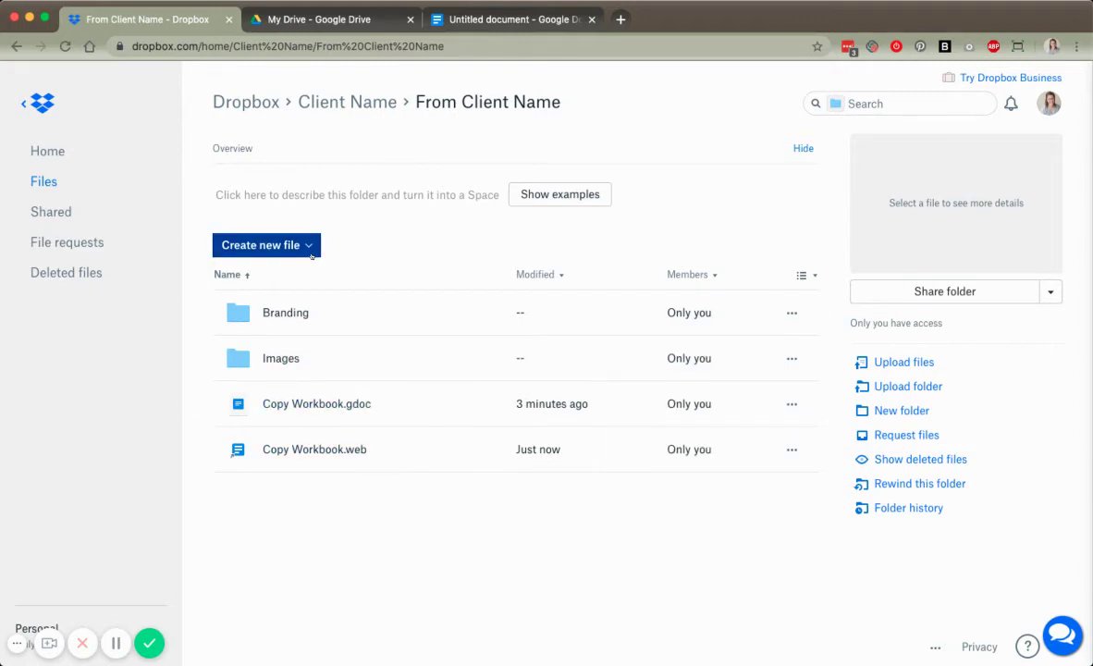
- From the Client Name listing, create a view-only link for the From Client Name folder
left_click(346, 102)
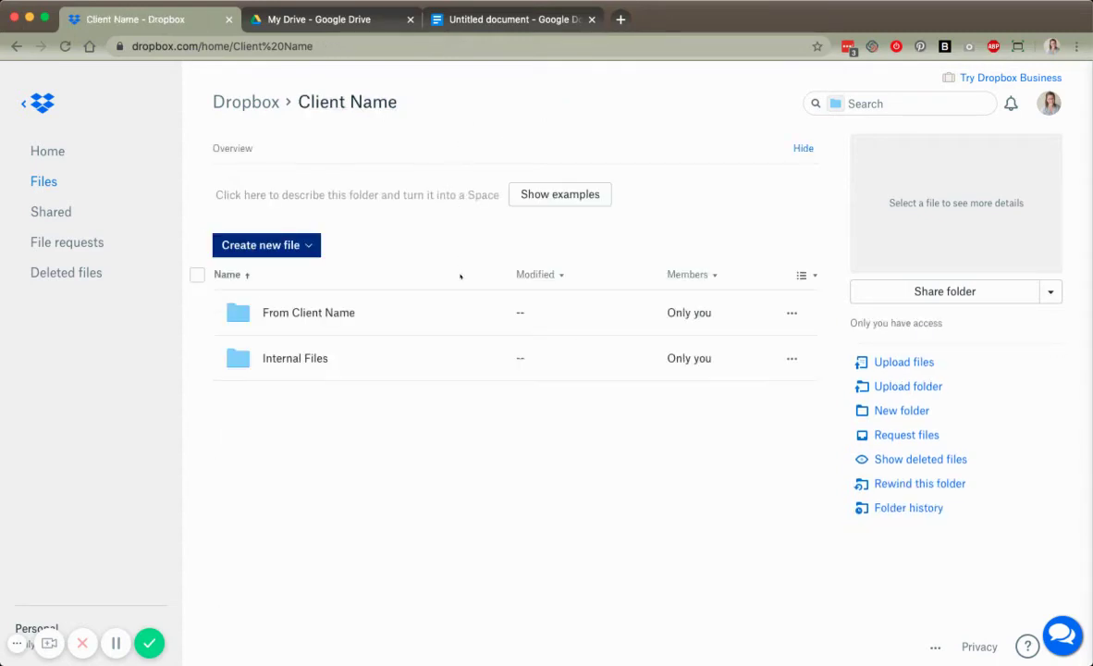
left_click(641, 313)
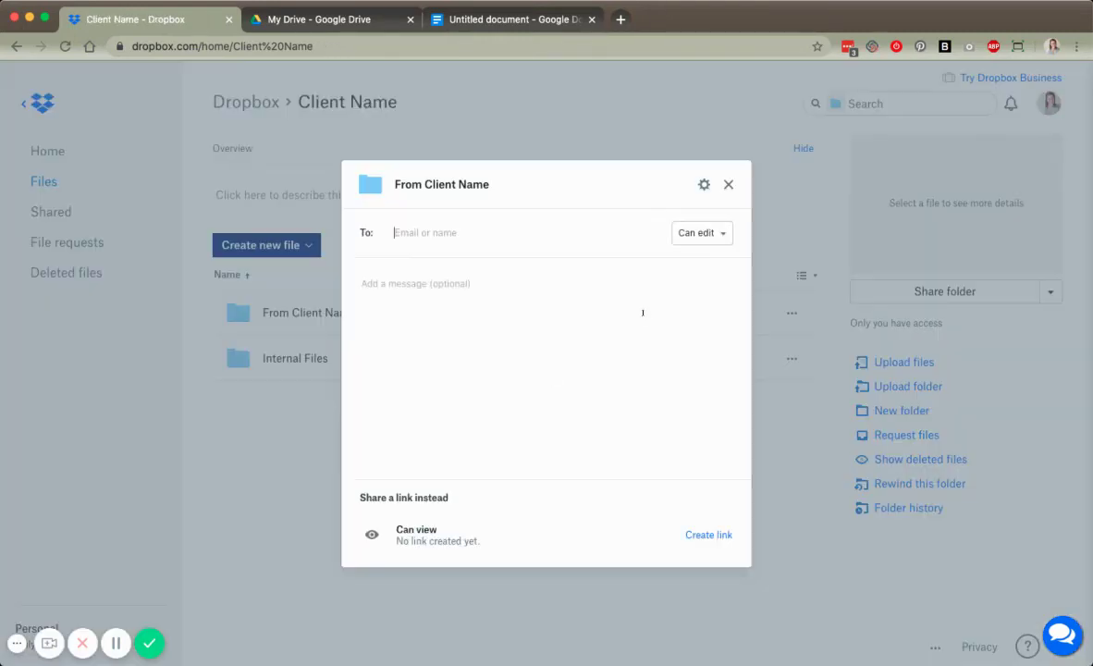
left_click(696, 536)
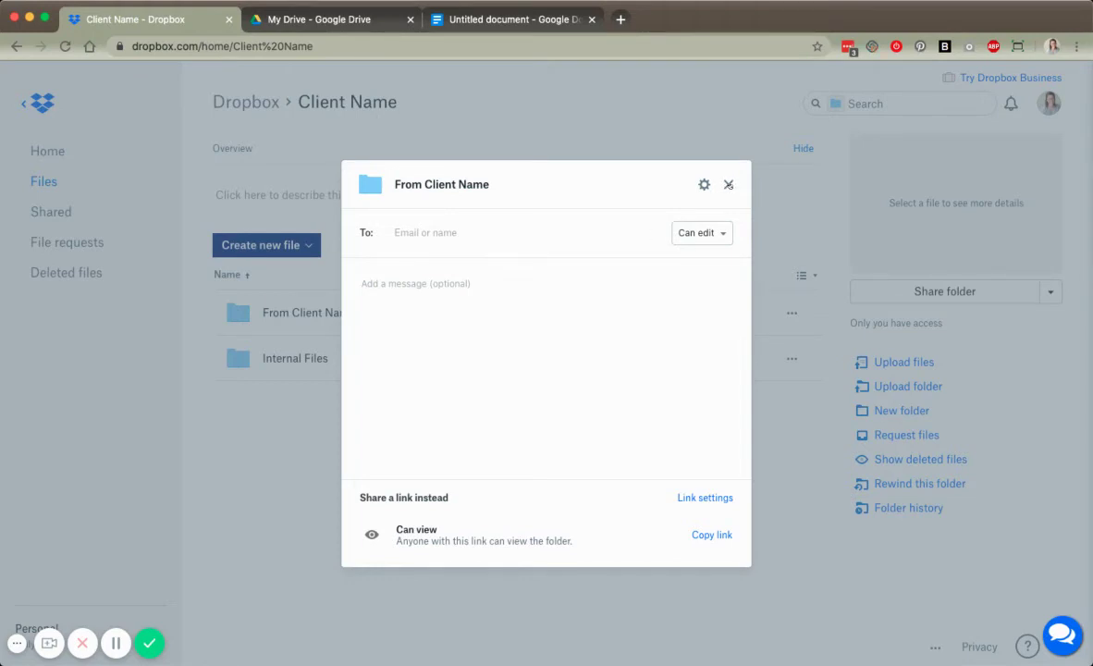
left_click(729, 185)
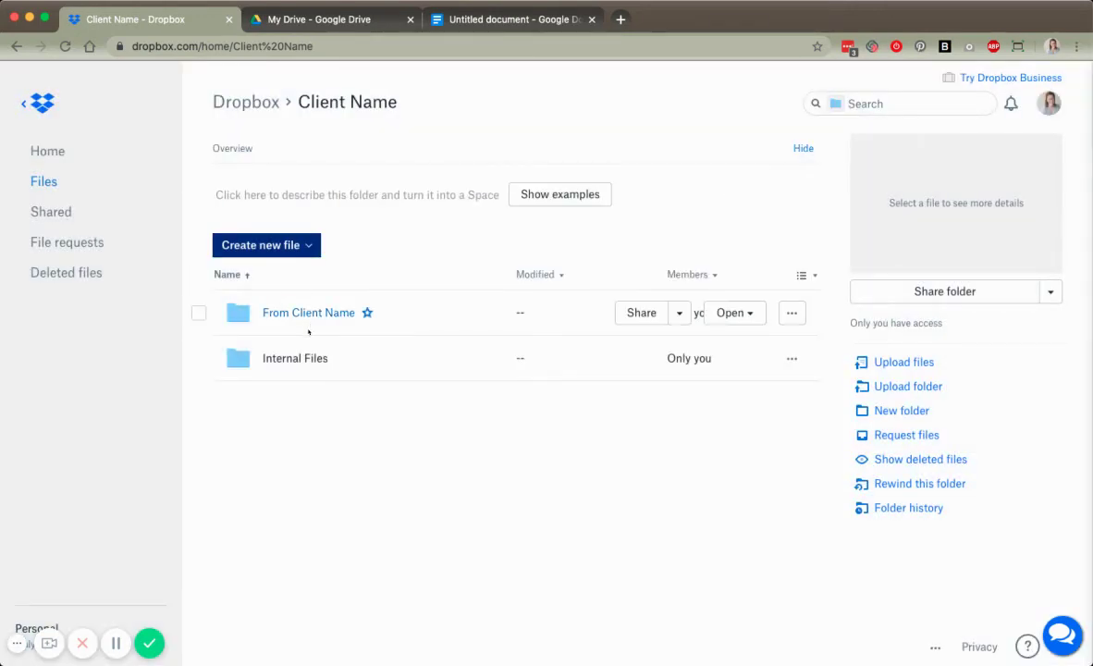
- Open the From Client Name folder, glance at the Google Docs tab, and return to Dropbox
double_click(305, 325)
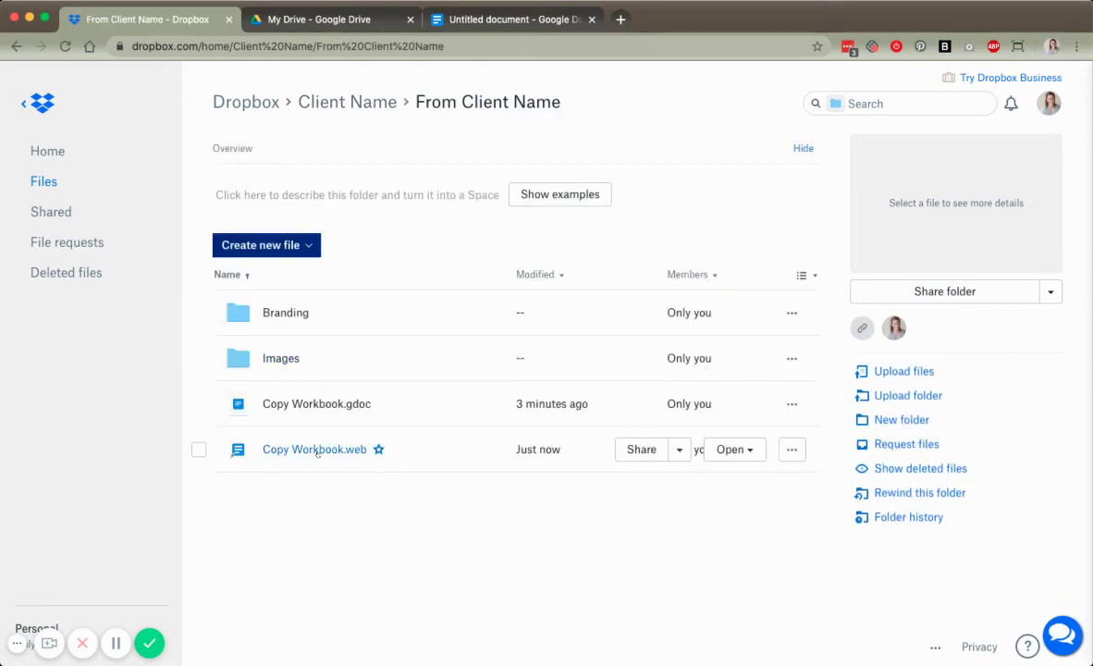
left_click(467, 18)
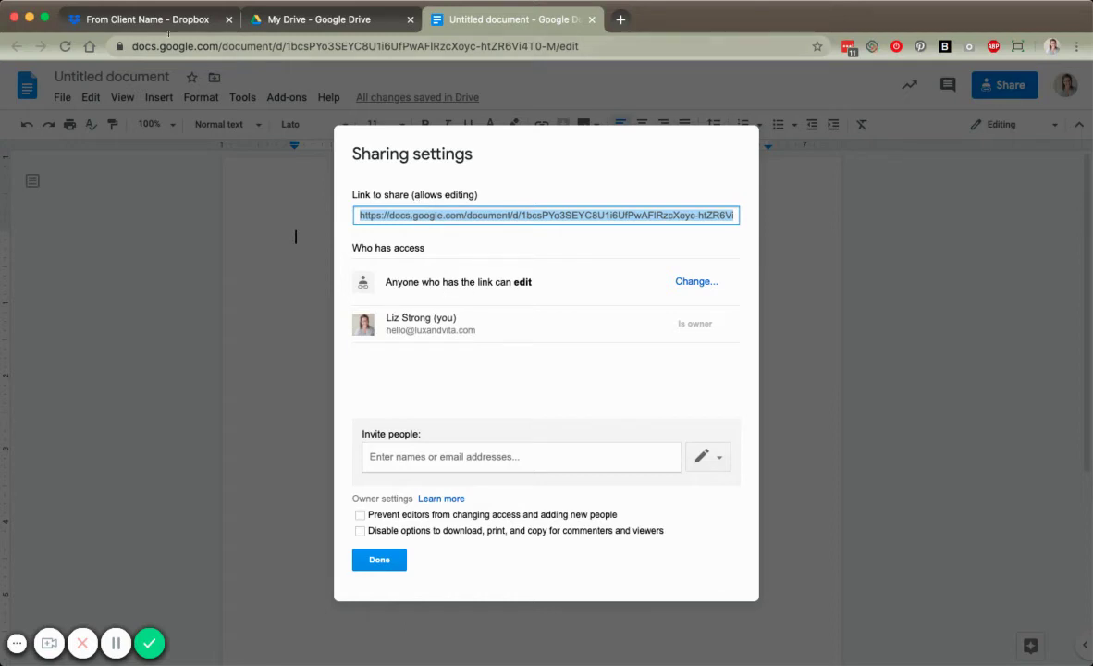
left_click(151, 19)
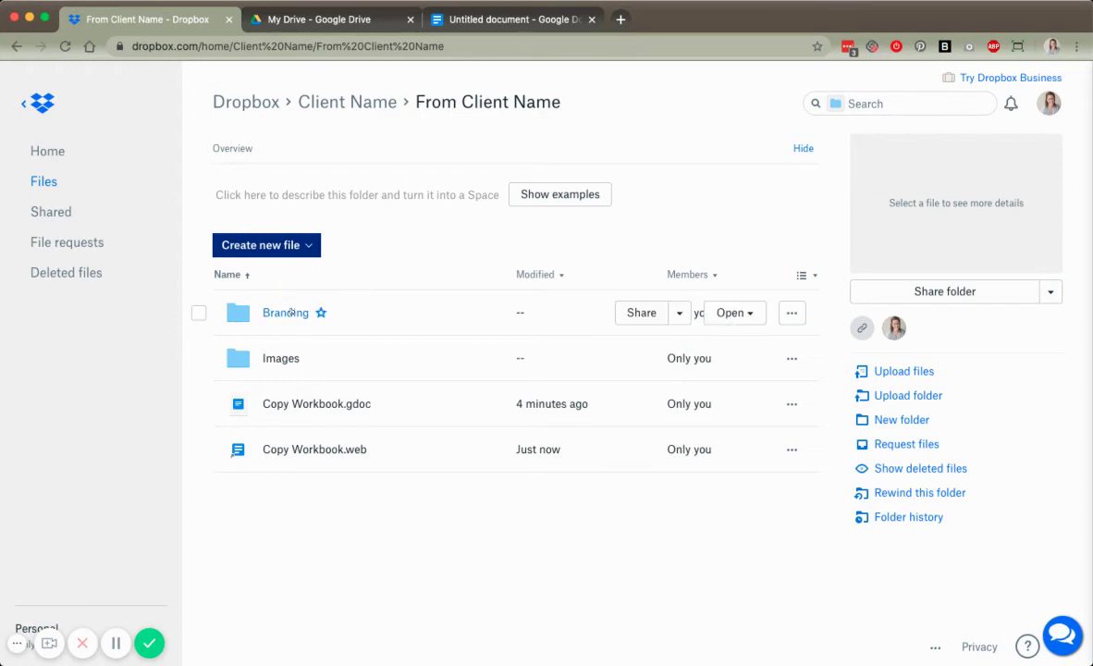
- Start a new file request titled 'Client Name Images'
left_click(73, 231)
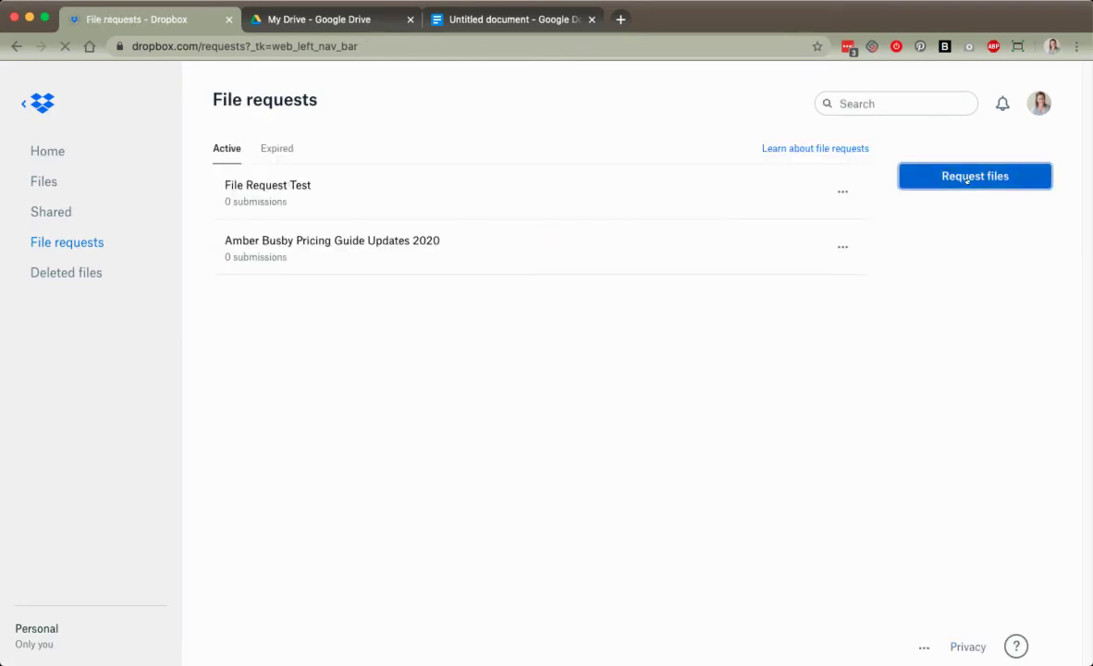
left_click(951, 176)
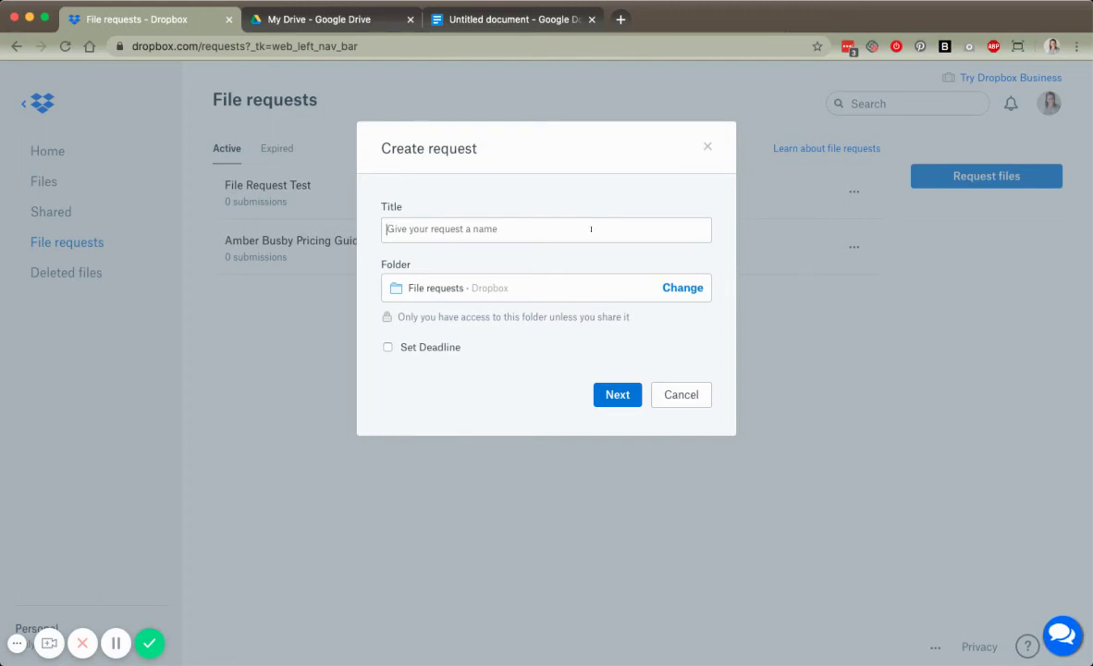
type("Client")
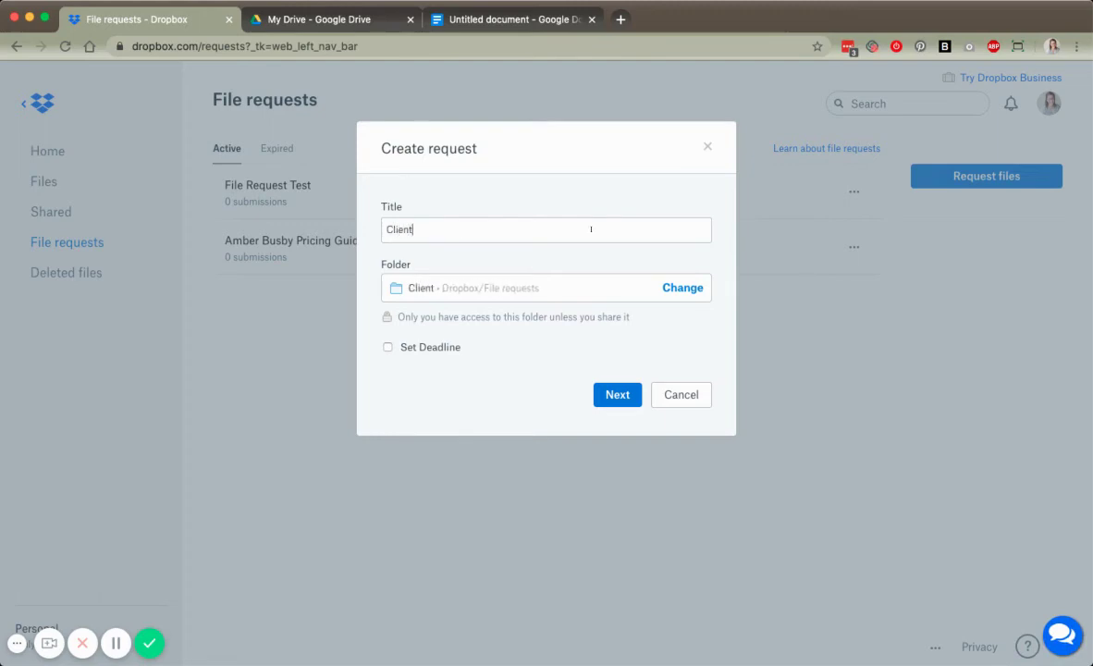
type(" Name Images")
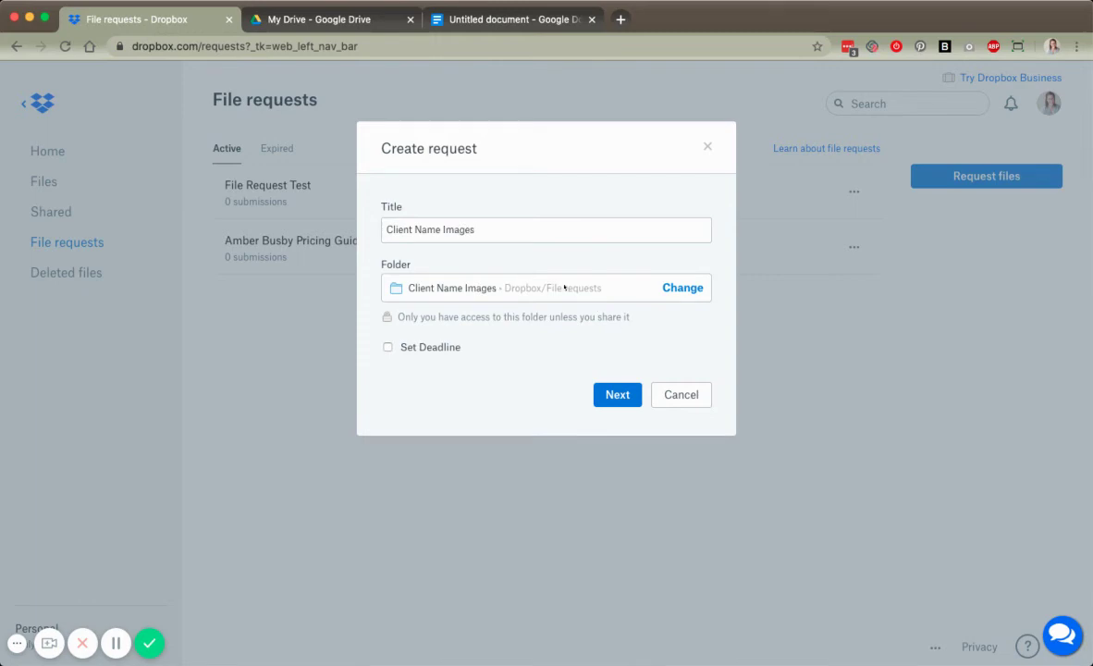
left_click(442, 229)
left_click_drag(385, 230, 571, 225)
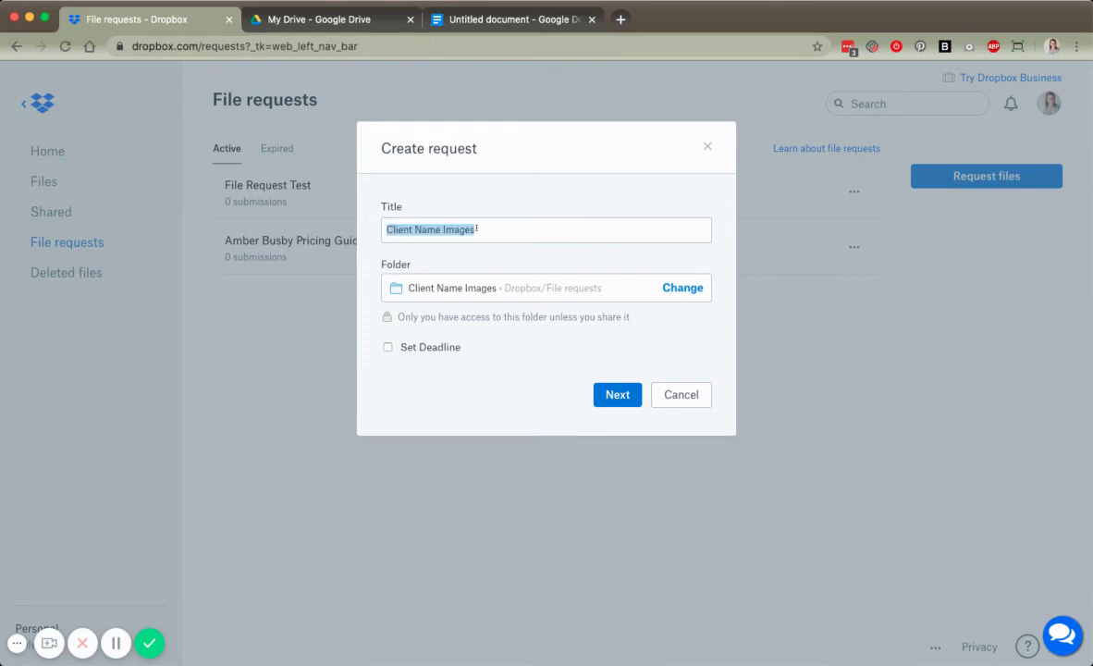
left_click(443, 229)
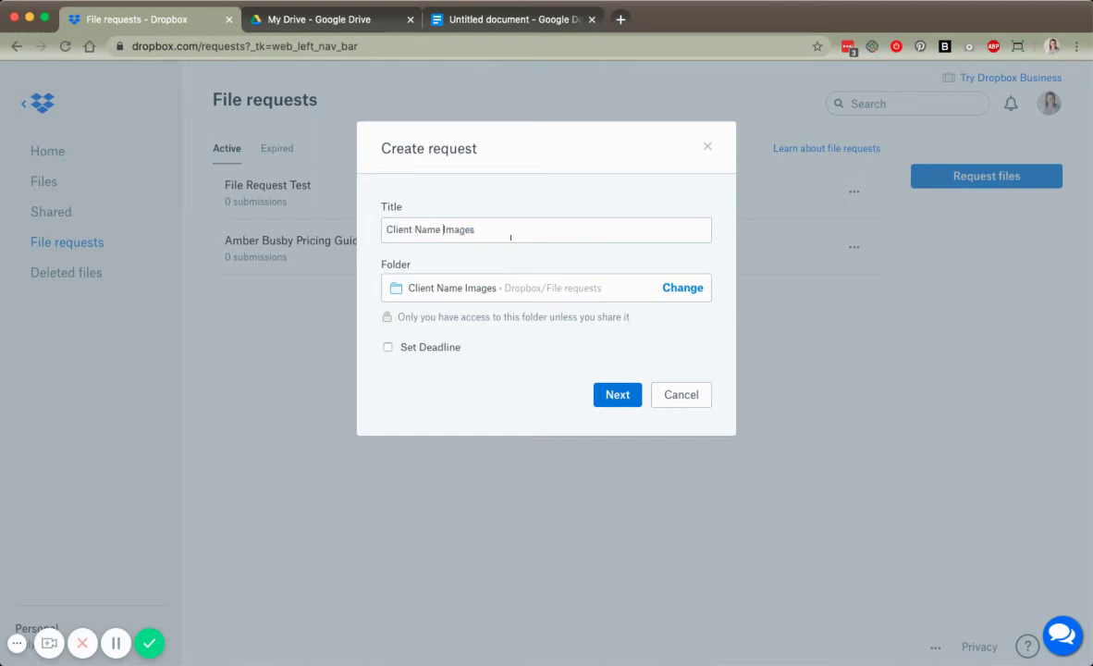
- Try appending ' - Seniors' to the request title, then delete it to keep 'Client Name Images'
left_click(508, 236)
type("- Seniors")
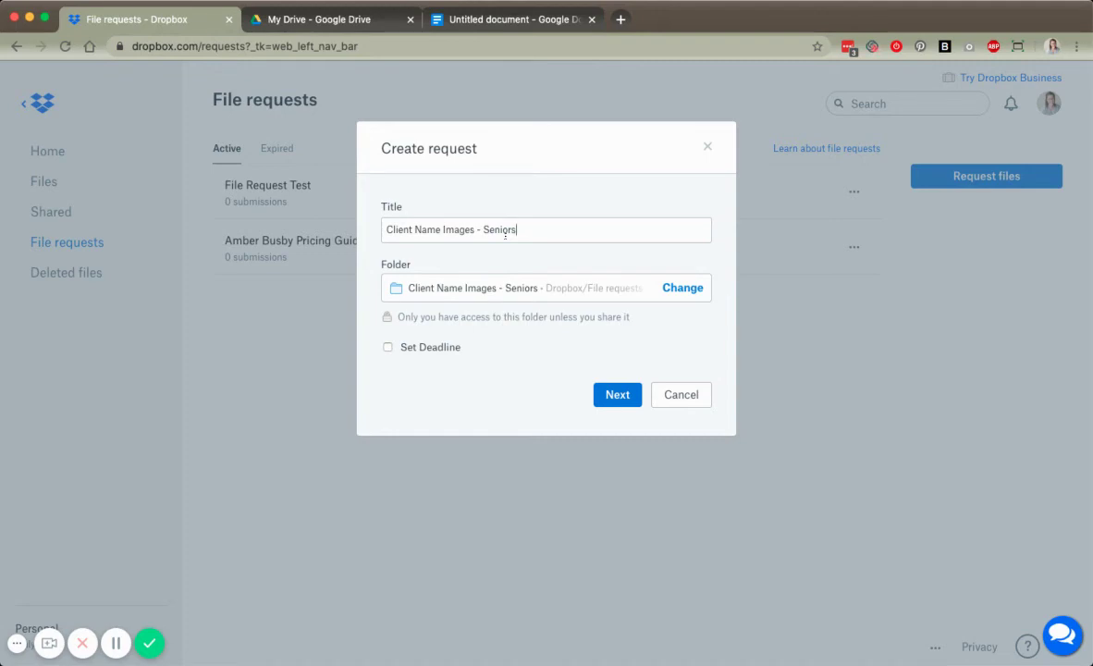
triple_click(506, 232)
left_click(501, 230)
left_click_drag(476, 231, 566, 230)
key("BackSpace")
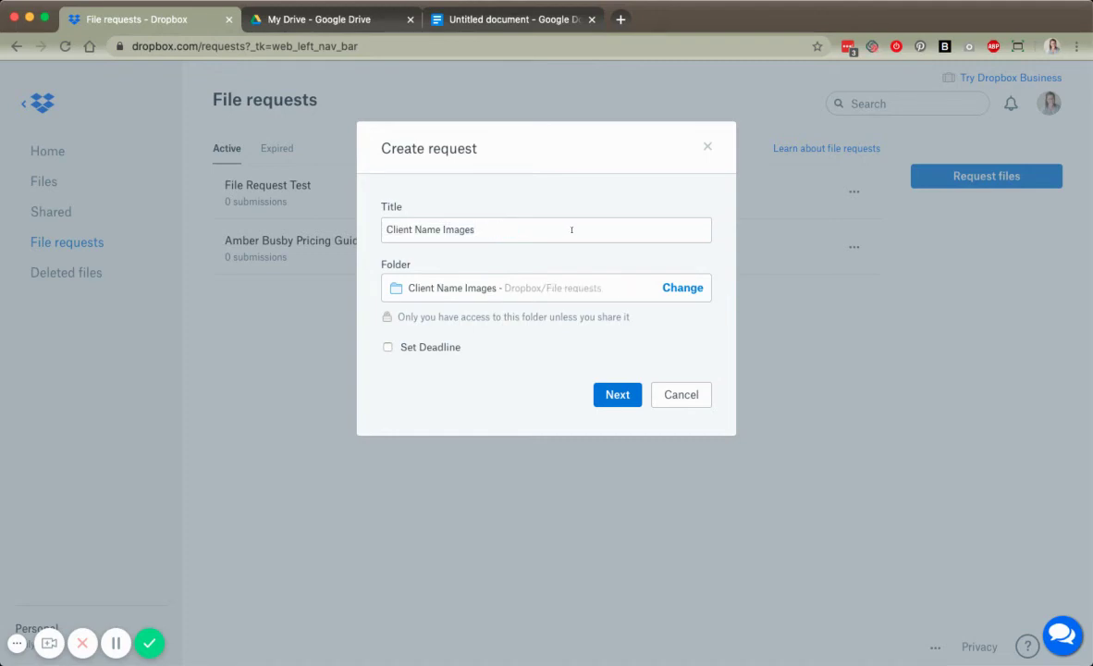
triple_click(598, 223)
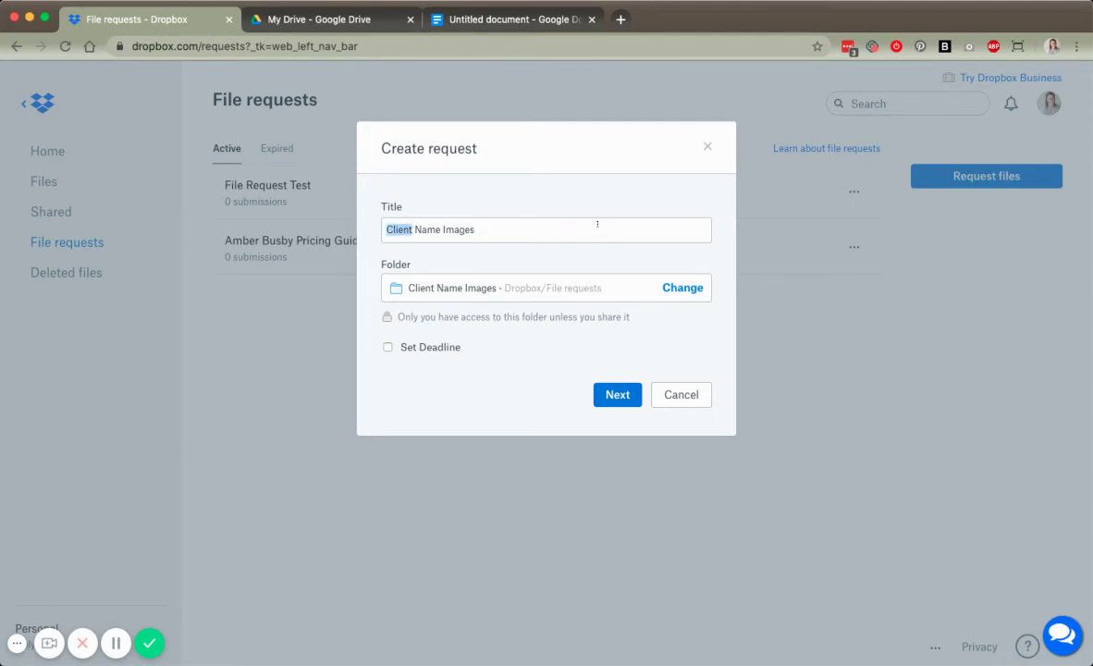
left_click(528, 262)
- Route submissions to the Images folder under Client Name > From Client Name, leaving the deadline off
left_click(678, 289)
scroll(495, 288, "down", 2)
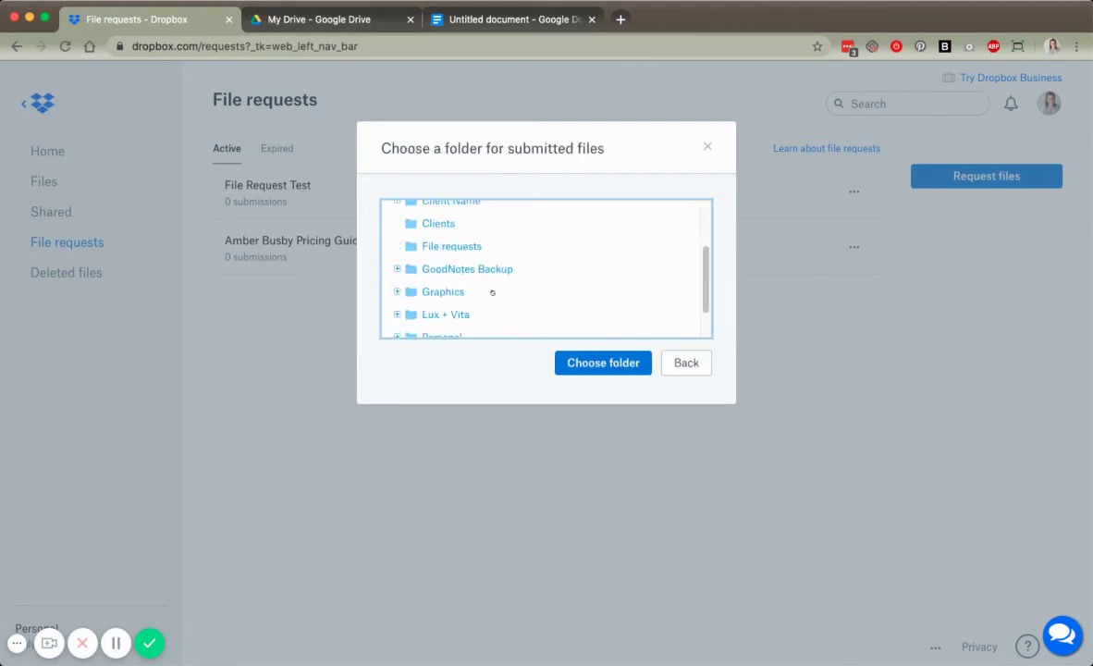
left_click(397, 220)
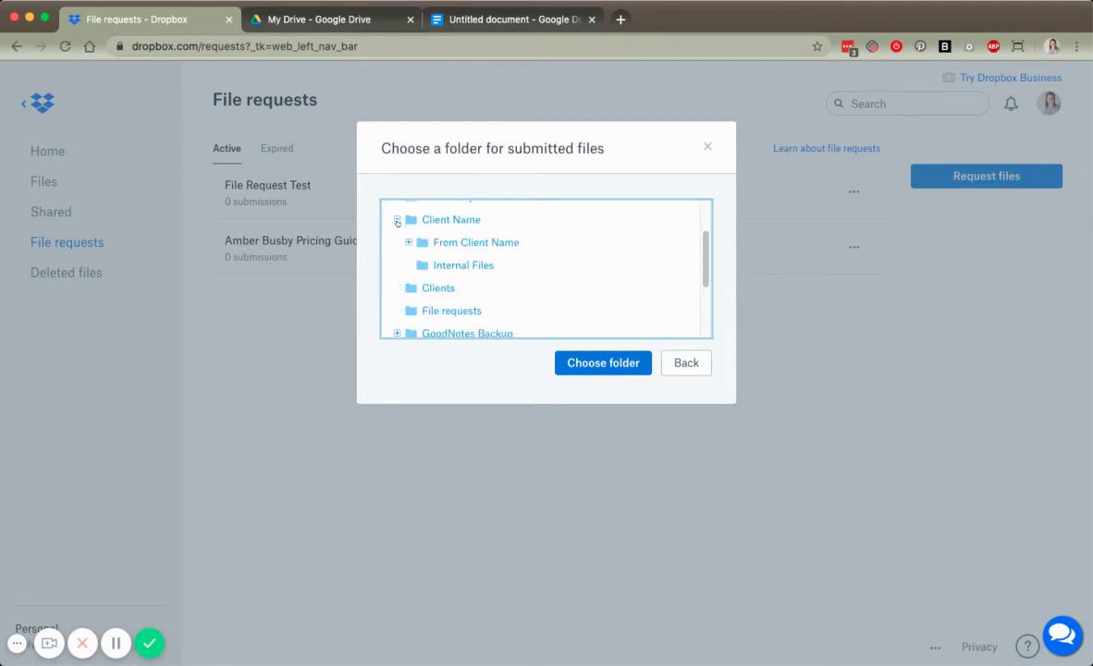
left_click(409, 242)
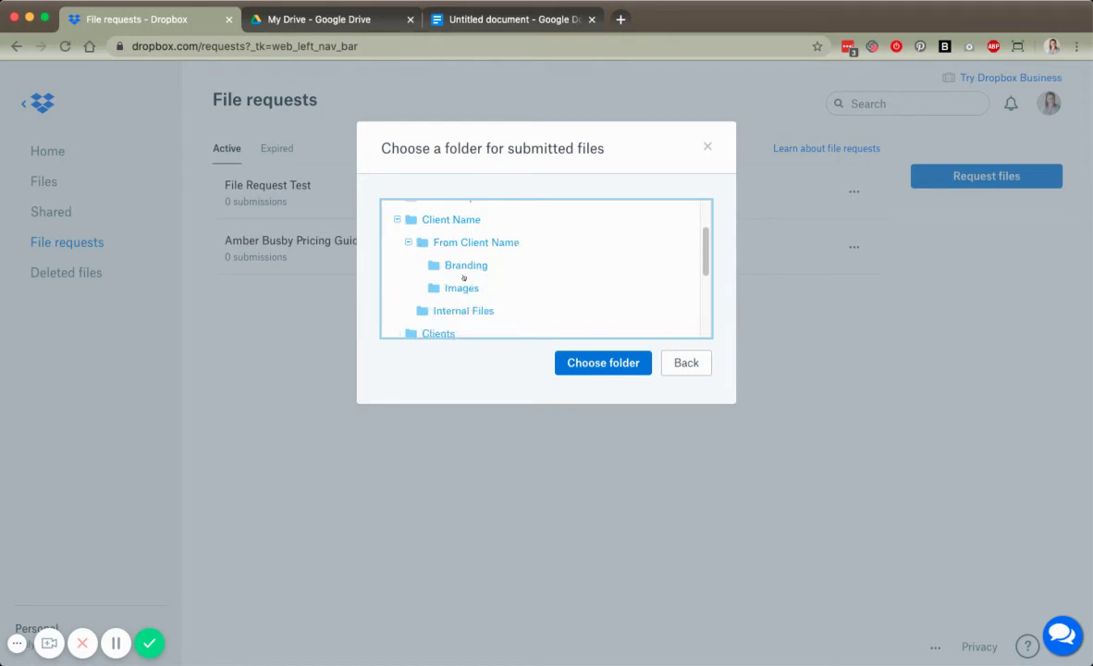
left_click(459, 287)
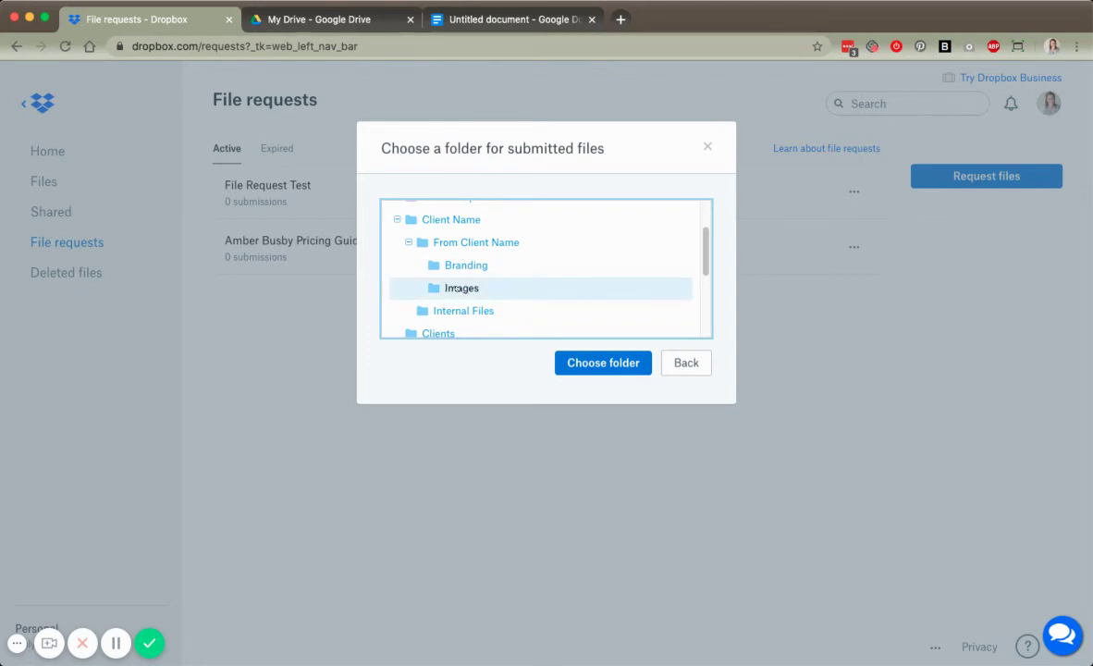
left_click(578, 370)
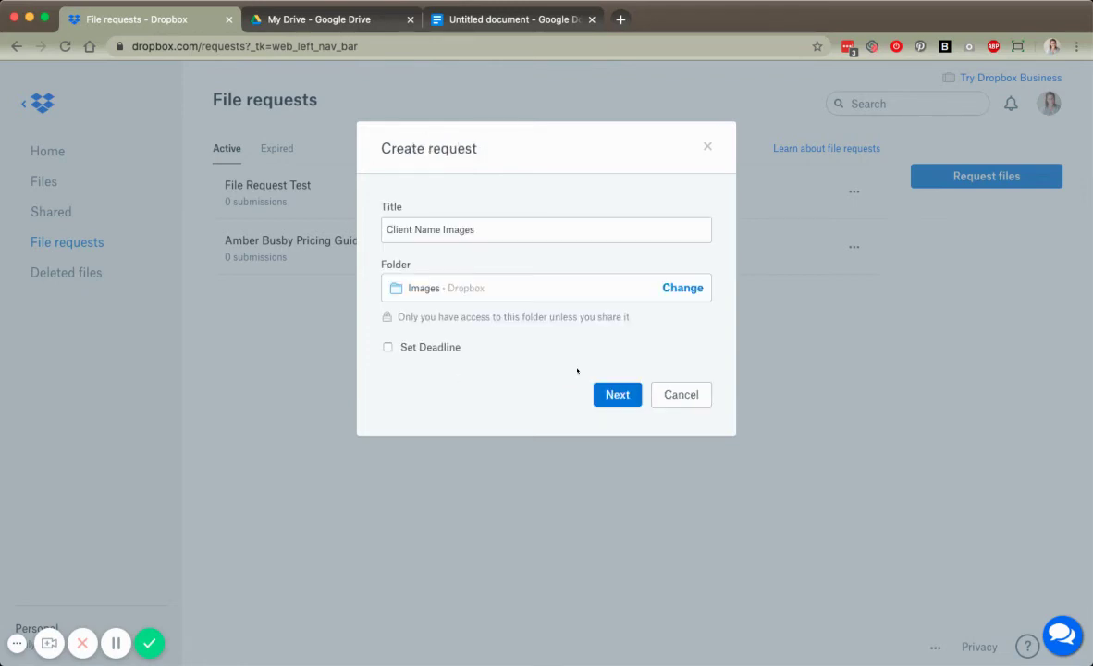
left_click(428, 349)
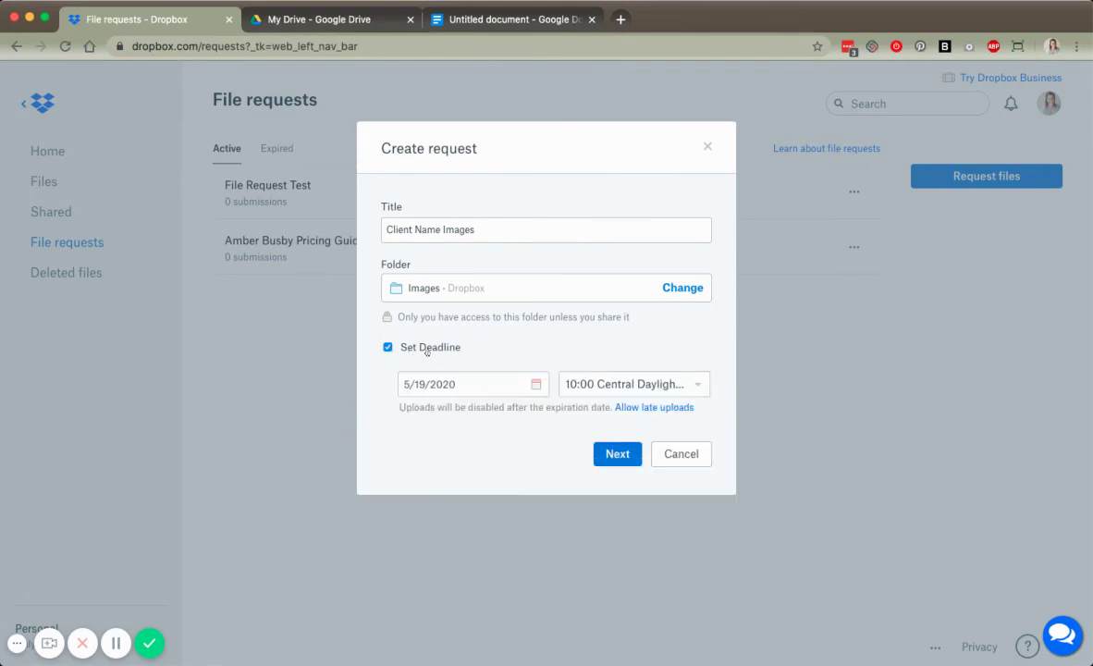
left_click(426, 350)
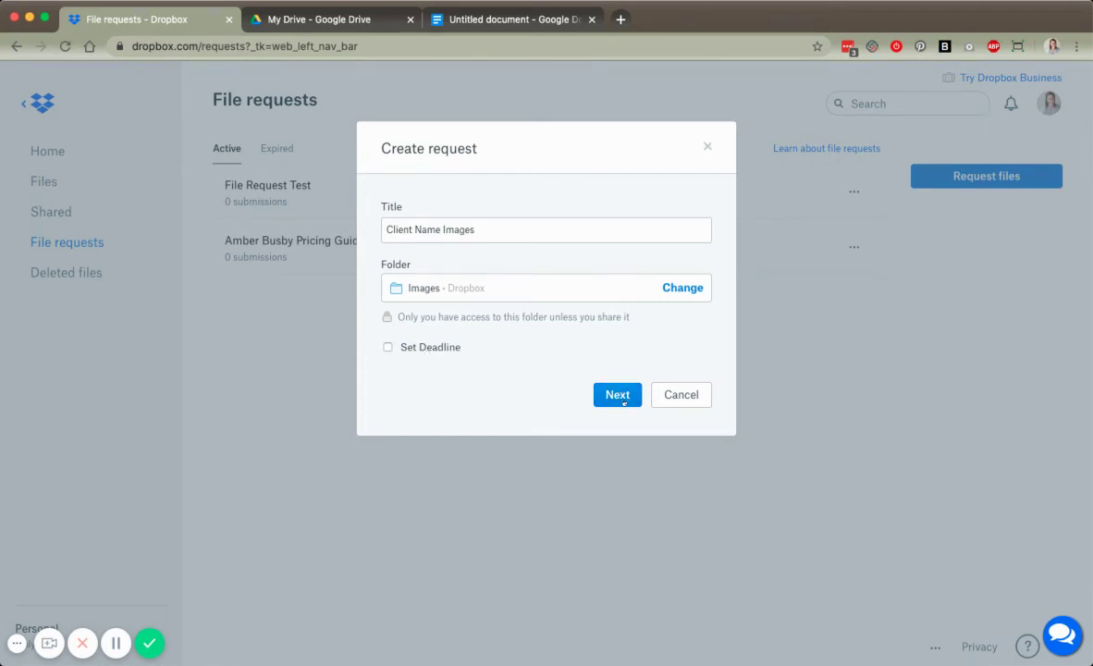
- Create the Client Name Images request, copy its share link, and go back to Dropbox Home
left_click(611, 396)
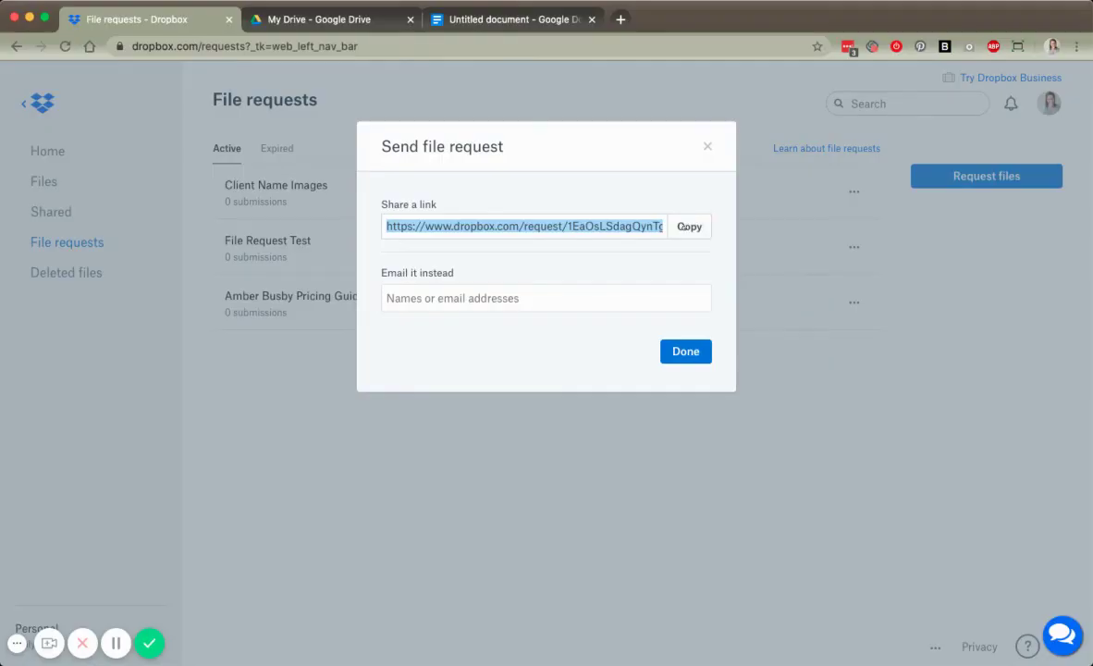
left_click(685, 226)
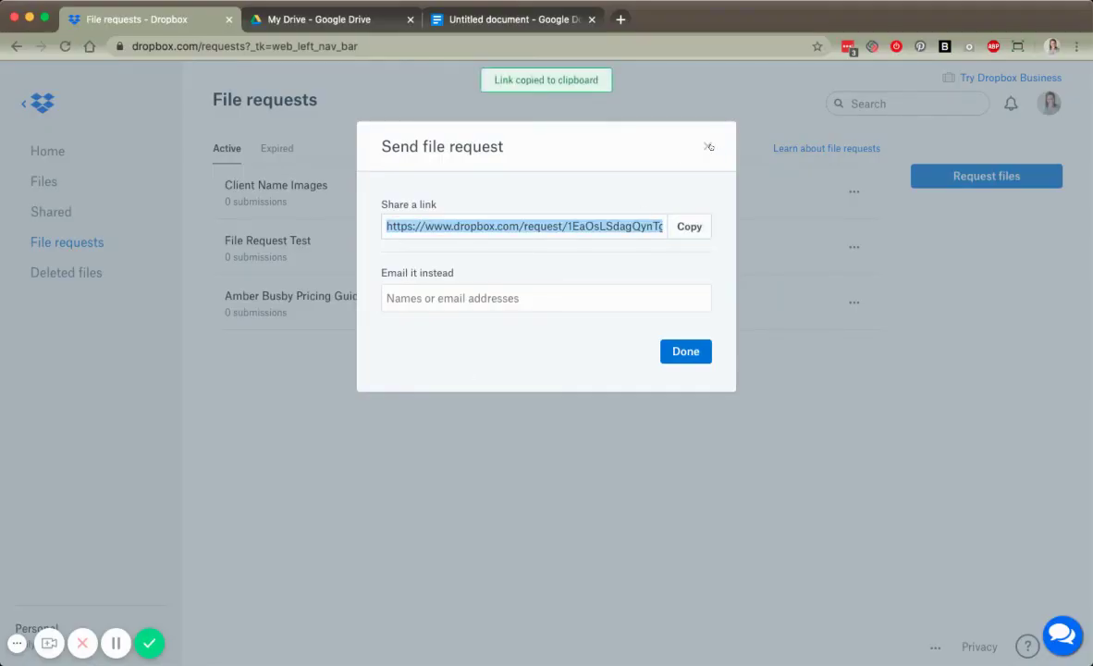
left_click(685, 351)
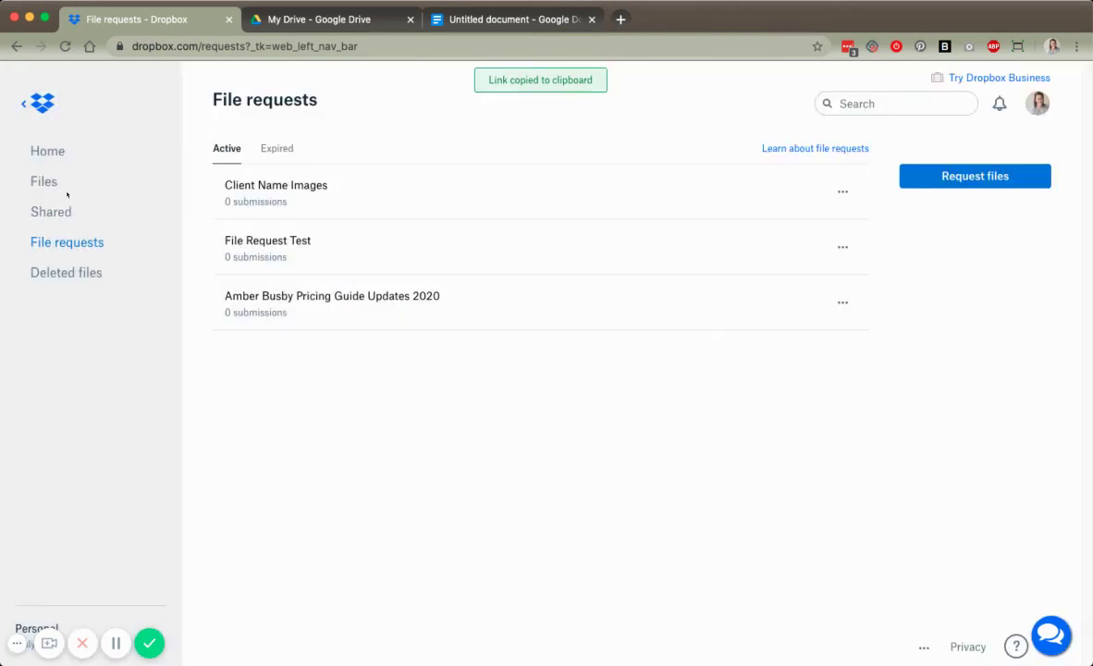
left_click(44, 148)
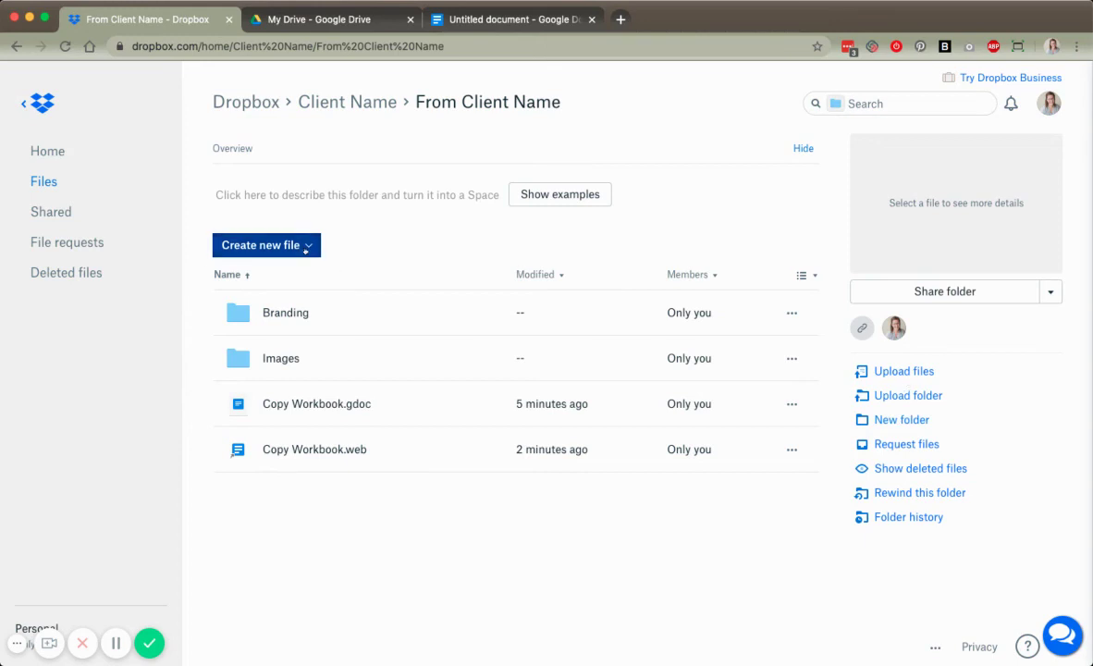
- Create a web shortcut named 'Upload headshot images here' using the copied file request link
left_click(260, 244)
left_click(263, 276)
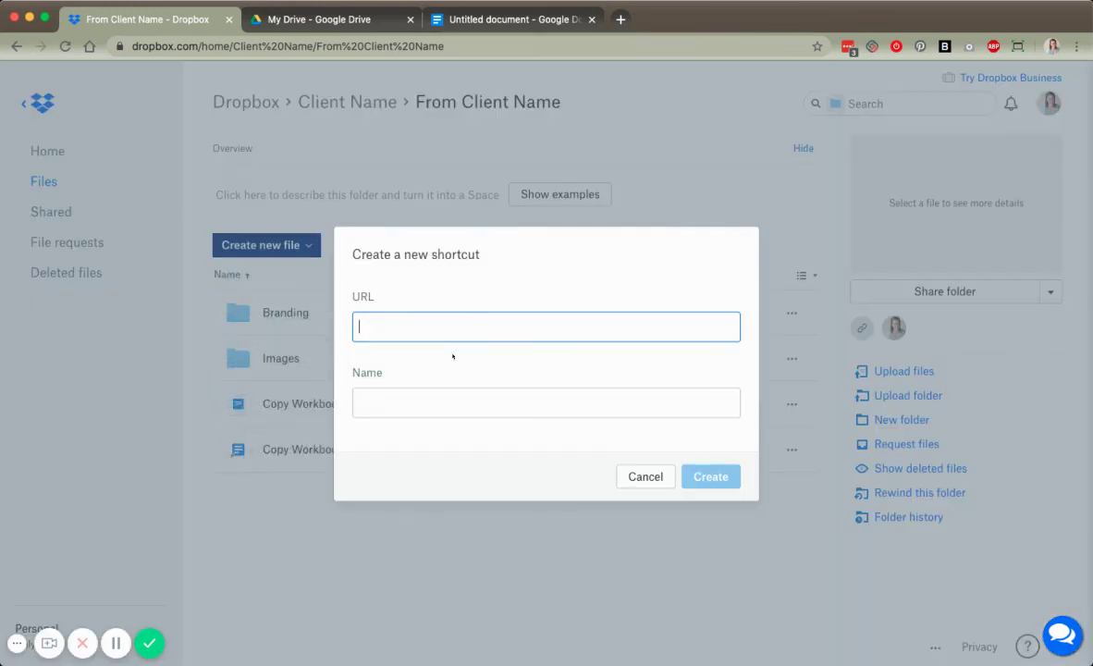
type("Upload1")
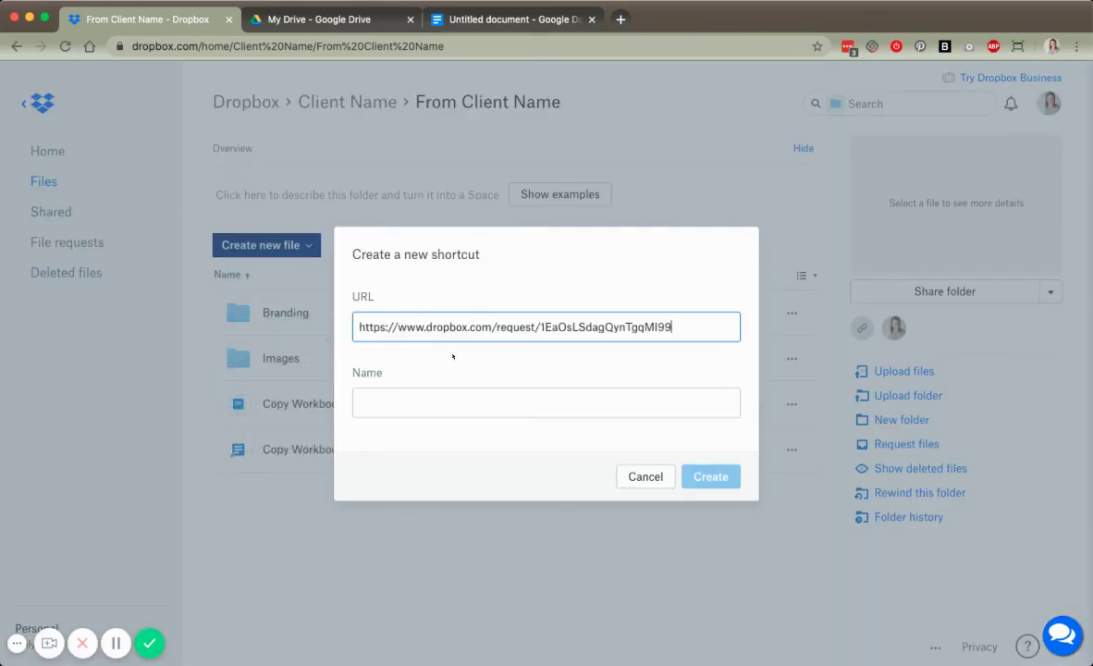
key("Tab")
type("Upload1")
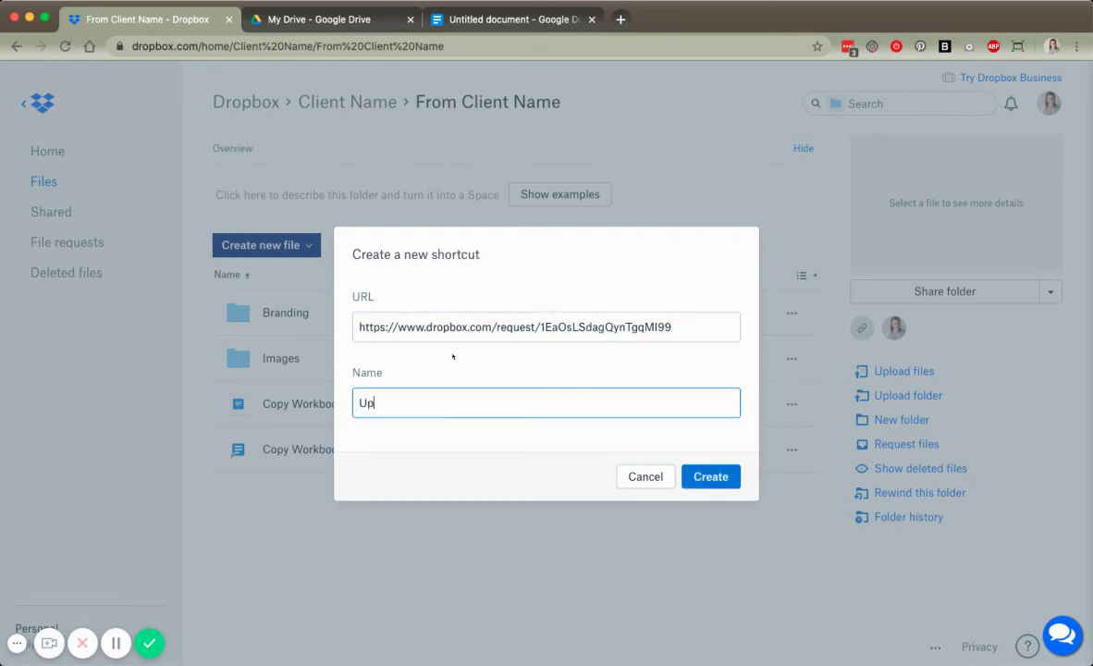
key("BackSpace")
type("images here")
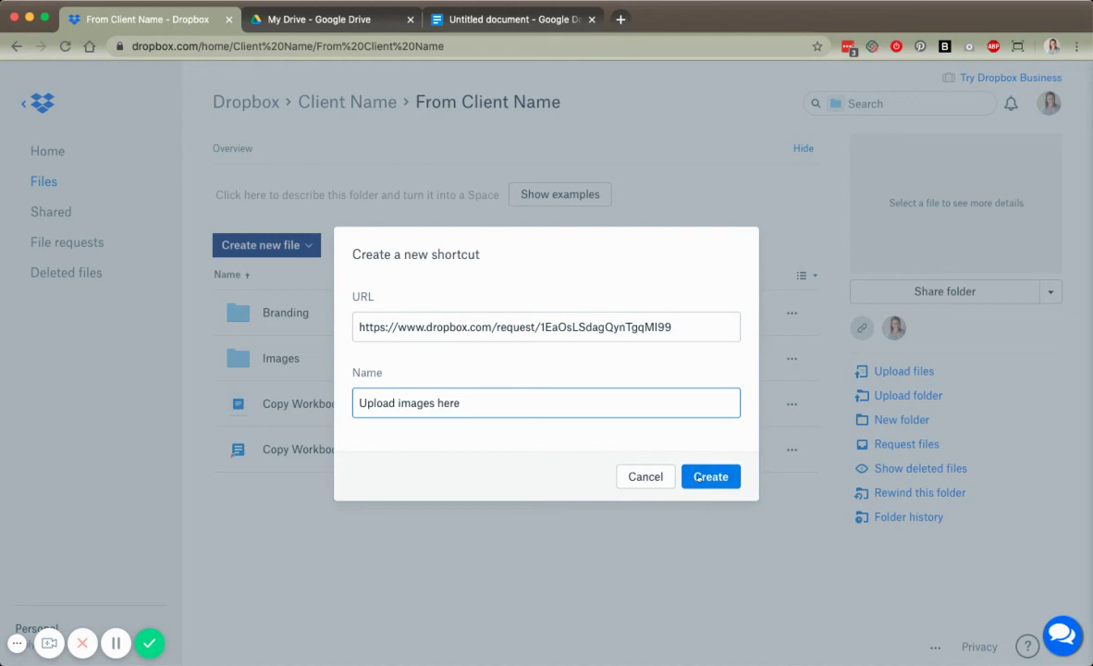
key("alt+Left")
key("alt+Left")
type("brand")
key("alt+shift+Left")
type("headshot")
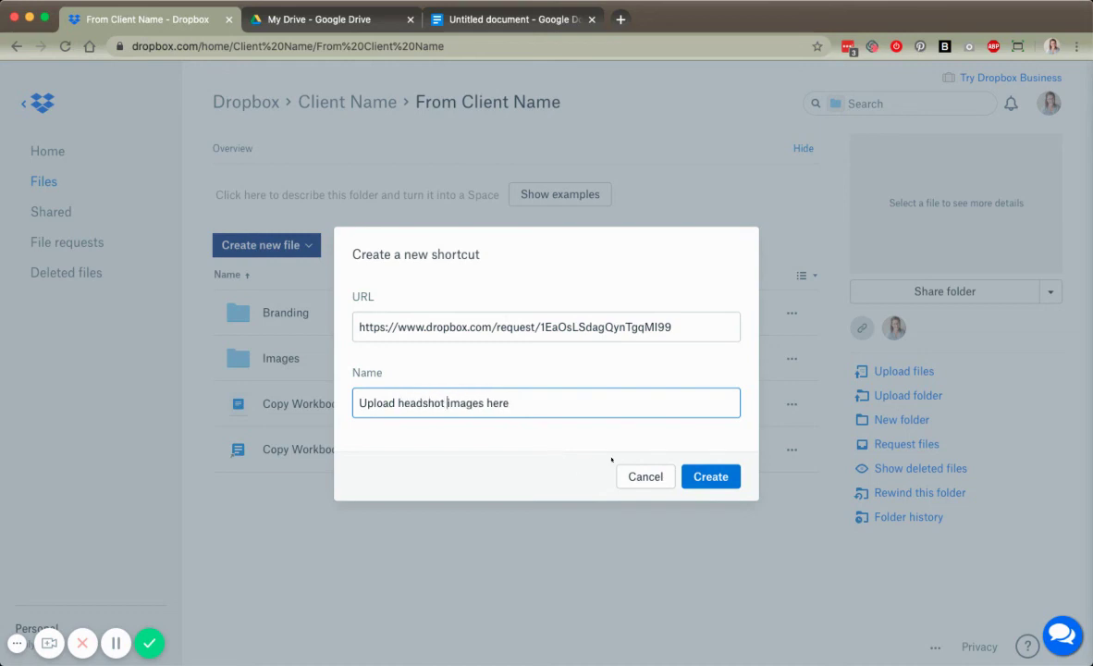
triple_click(447, 403)
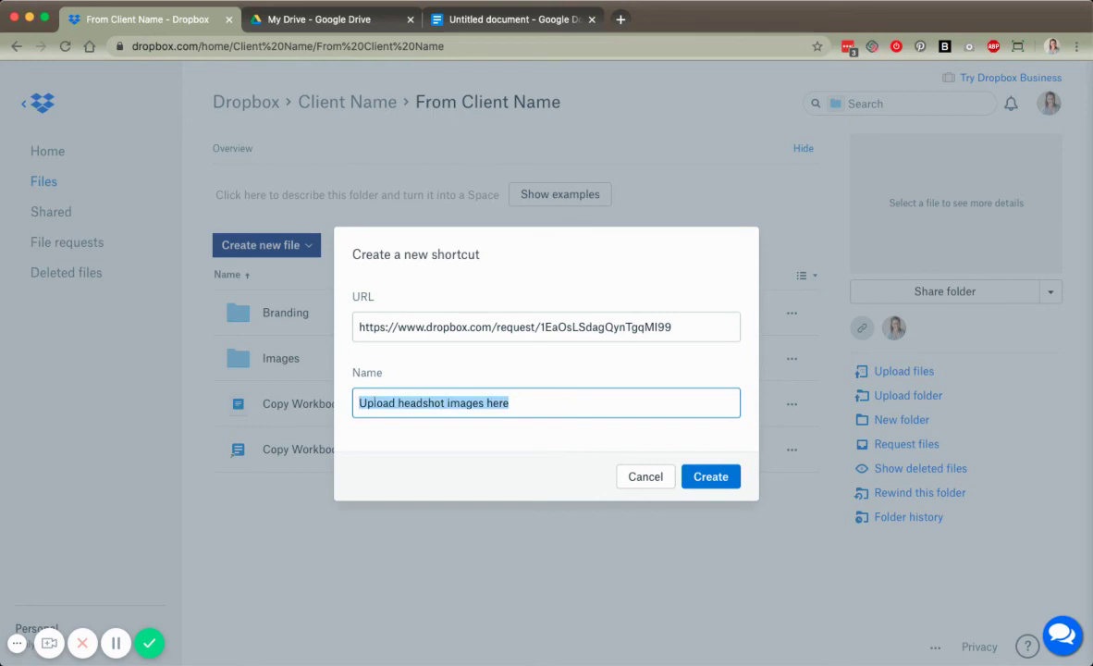
left_click(701, 477)
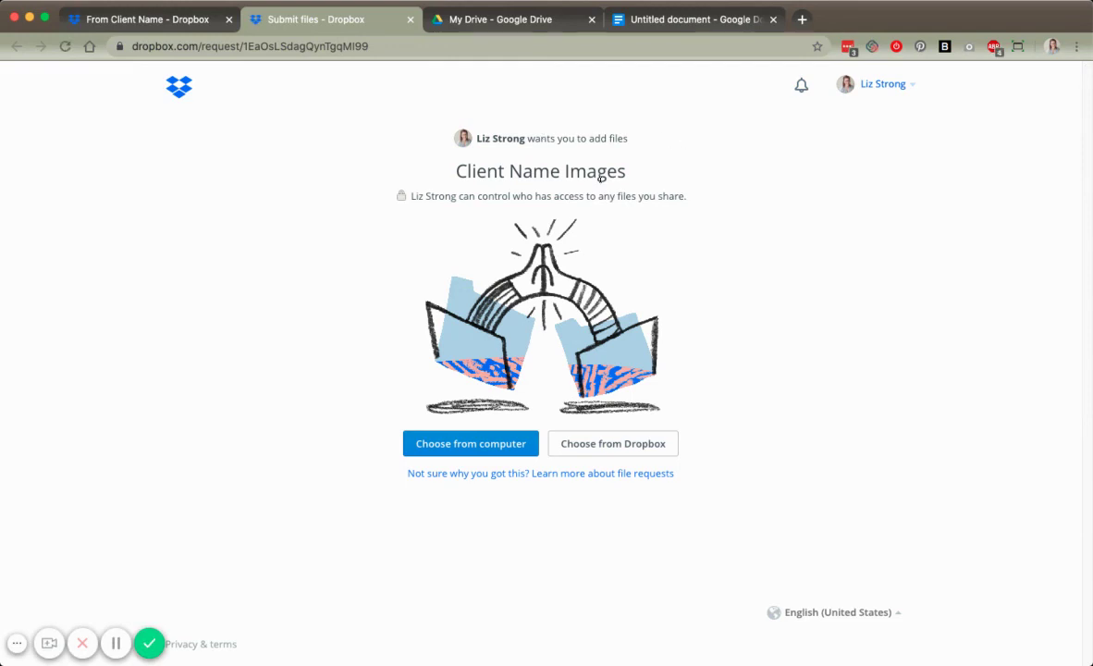
- Review the Client Name Images Submit files page, then return to the From Client Name folder tab
left_click_drag(454, 172, 645, 173)
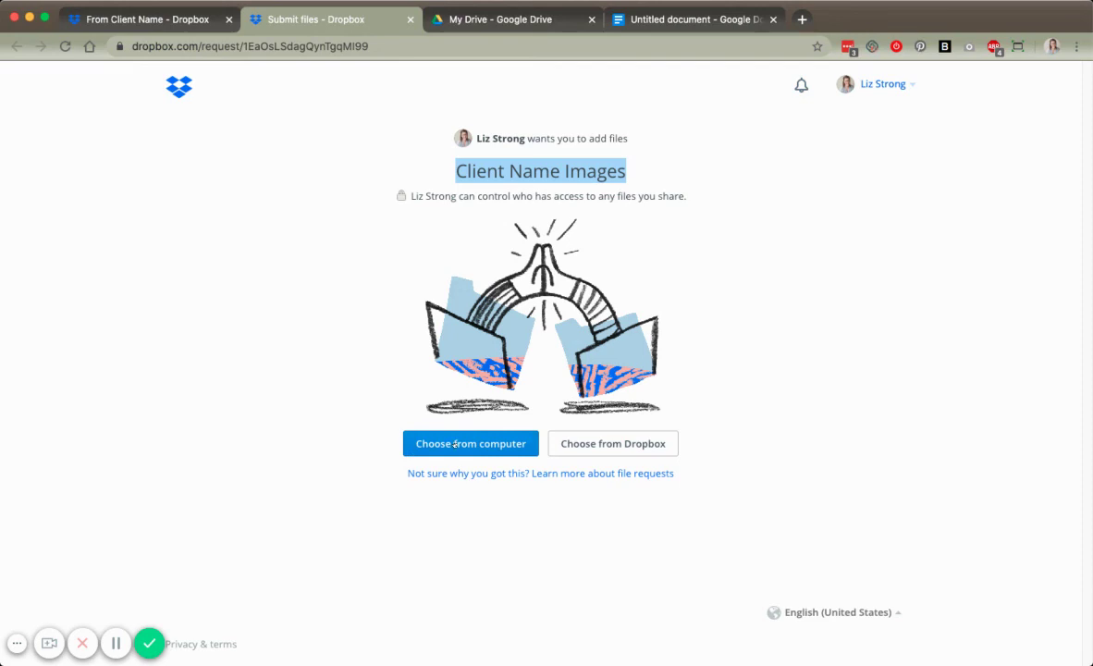
left_click(284, 379)
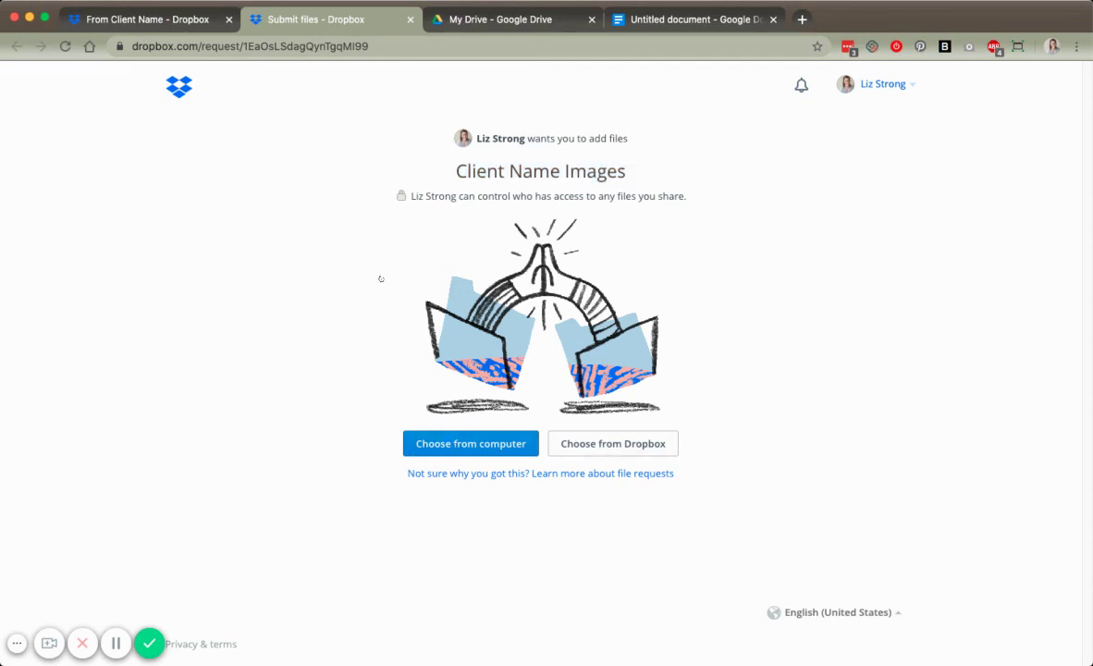
left_click(146, 18)
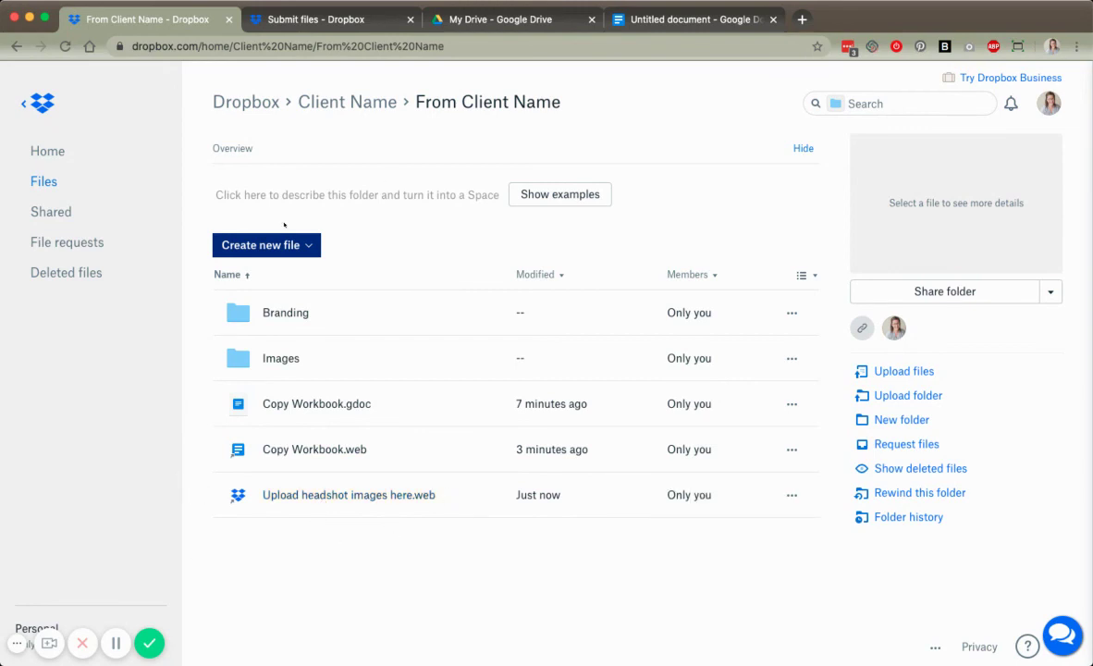
left_click(246, 244)
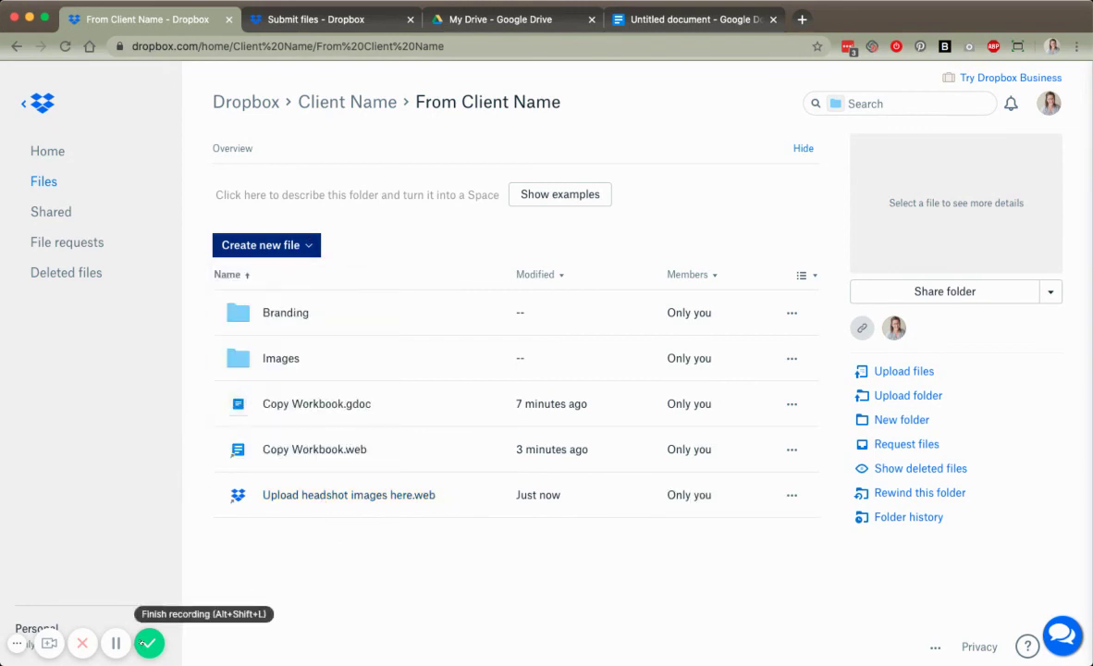